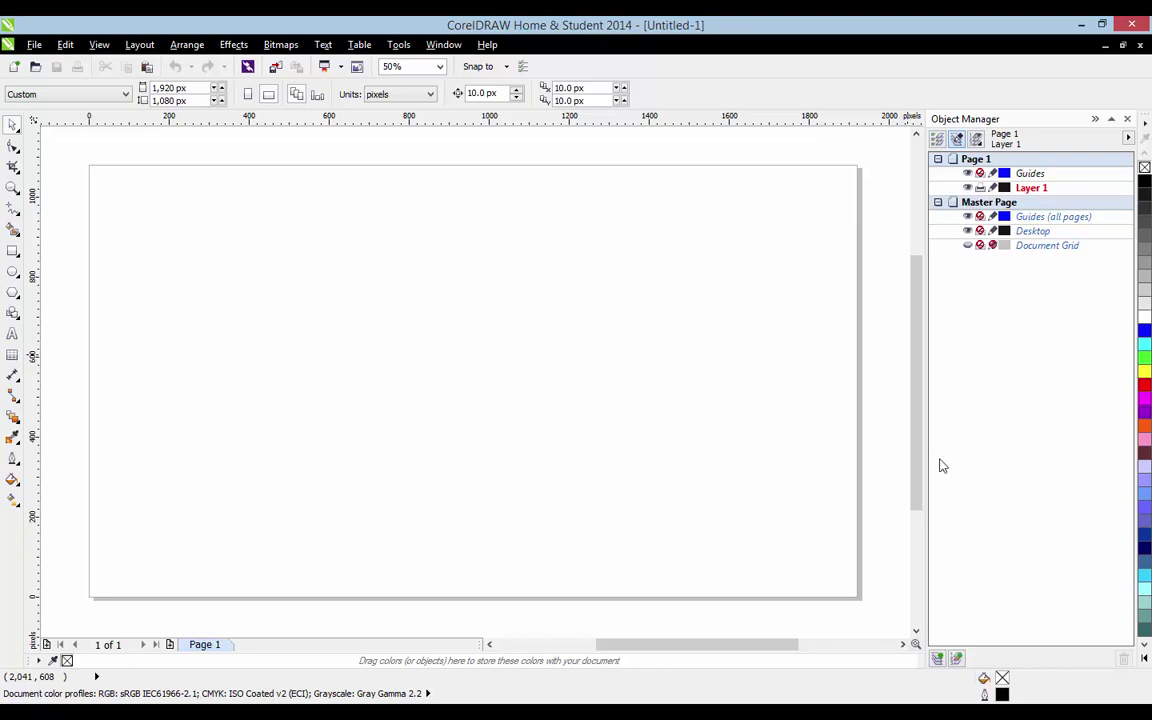
Add a layer above Layer 1, name it 'New Layer', and make it the active layer
click(940, 662)
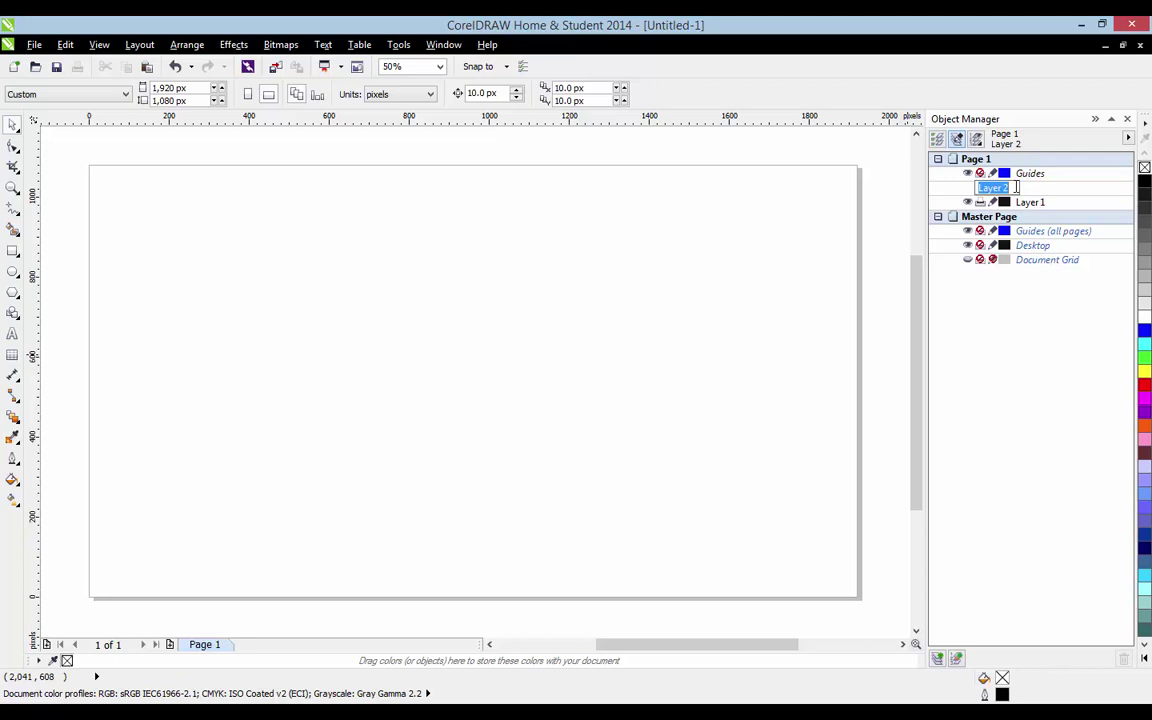
text(New)
key(Return)
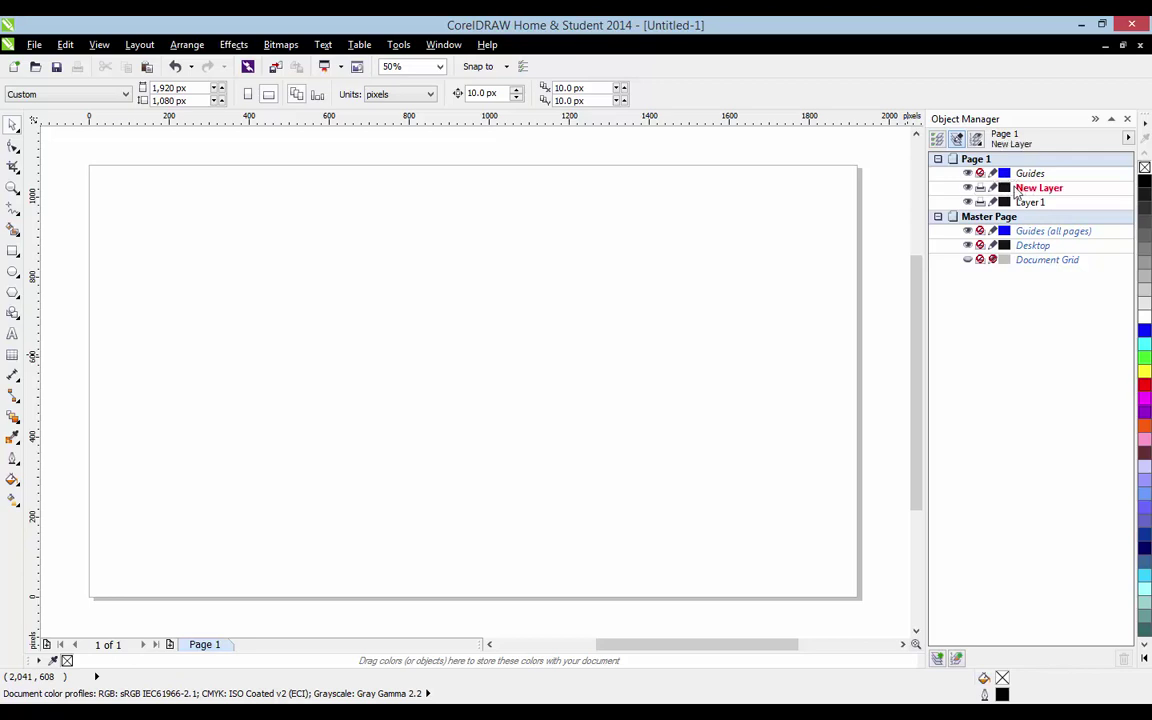
double_click(1032, 203)
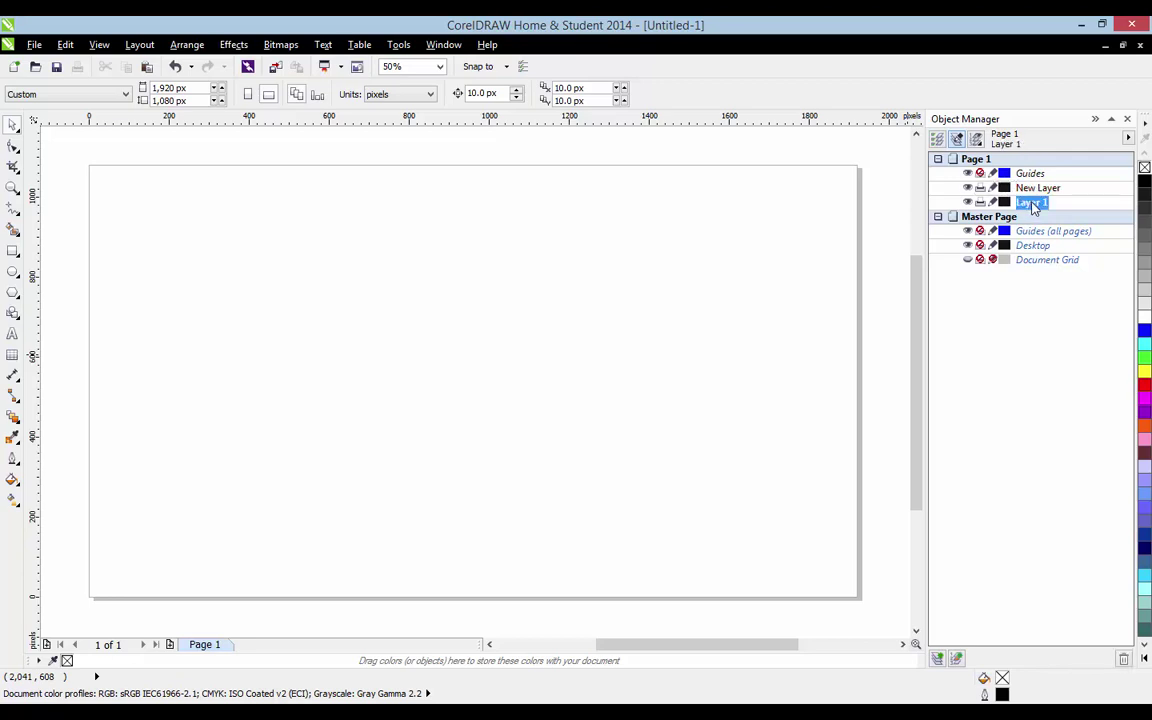
click(1033, 204)
click(1038, 188)
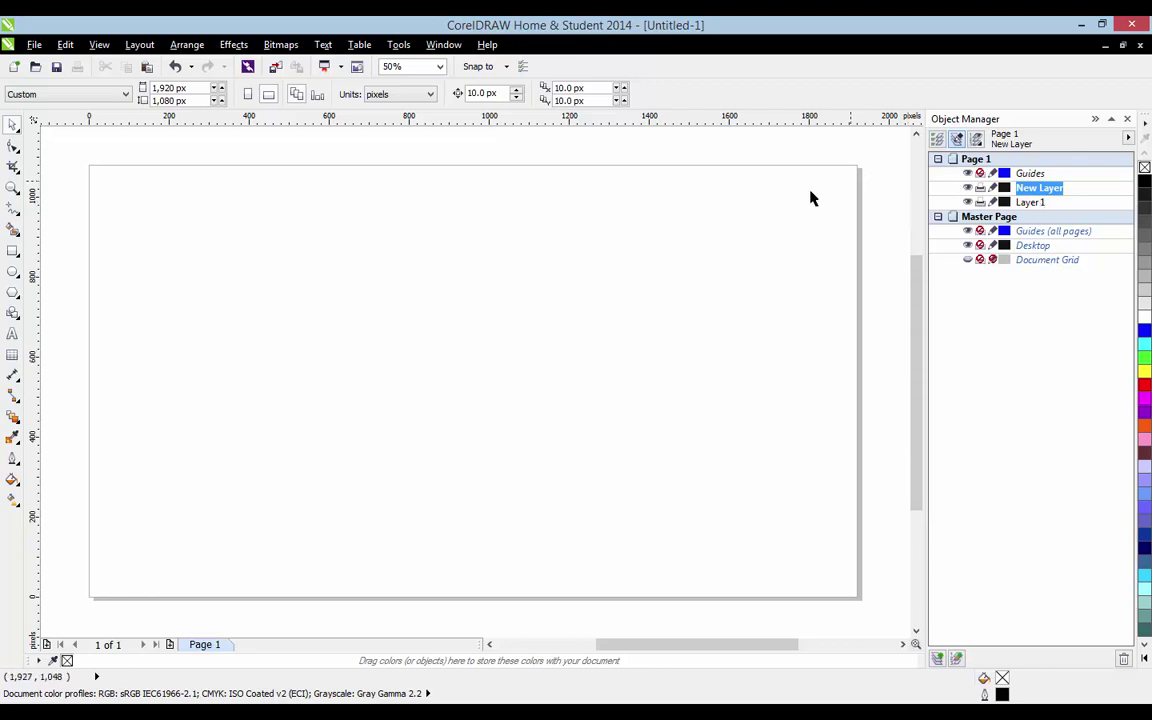
Draw a rectangle at the top-left, a circle to its right, and a hexagon beside the circle
click(11, 252)
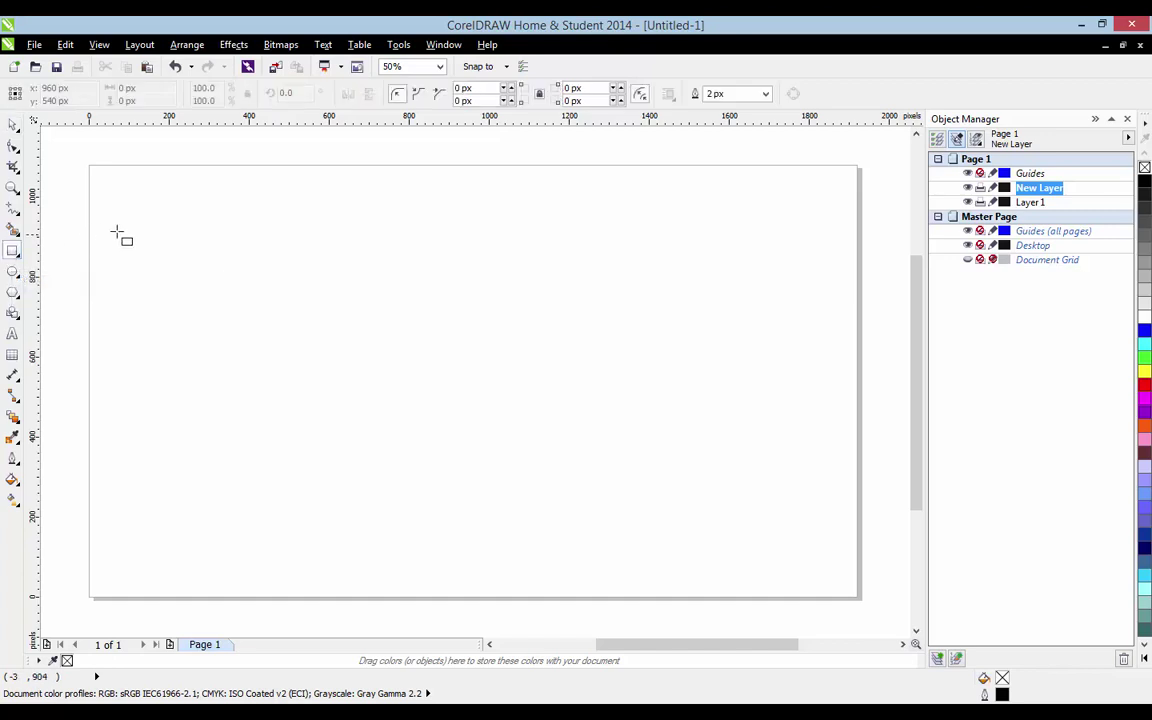
drag(140, 202, 306, 294)
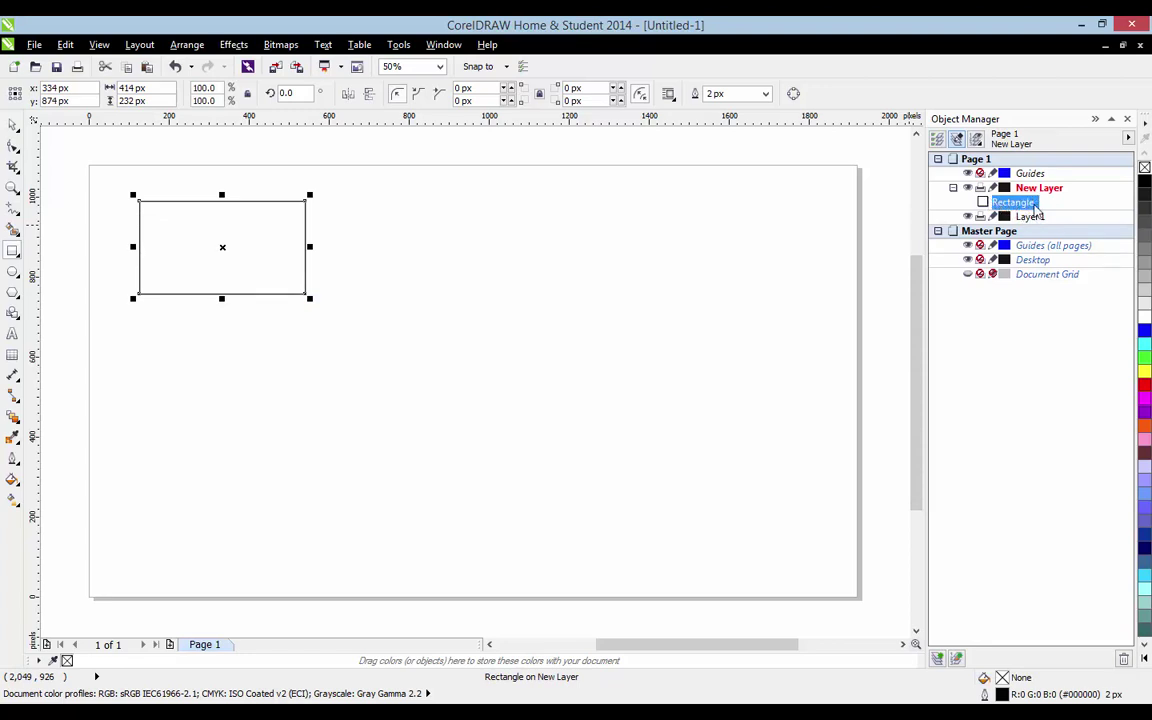
click(13, 271)
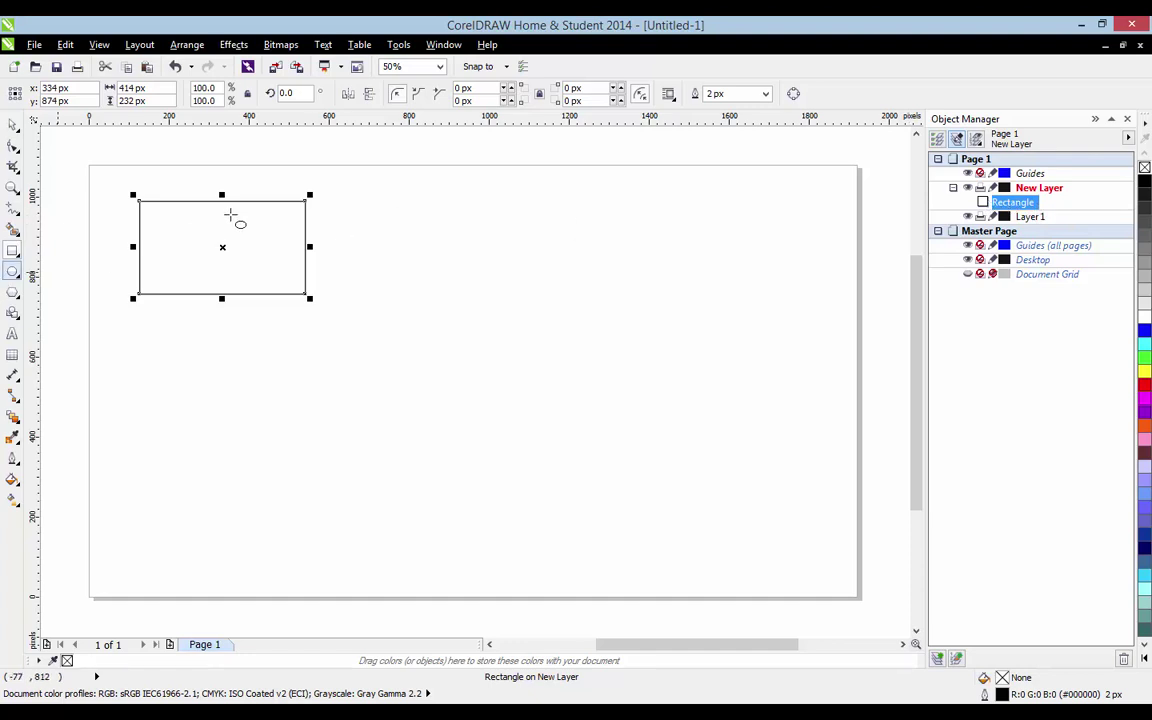
drag(352, 204, 488, 311)
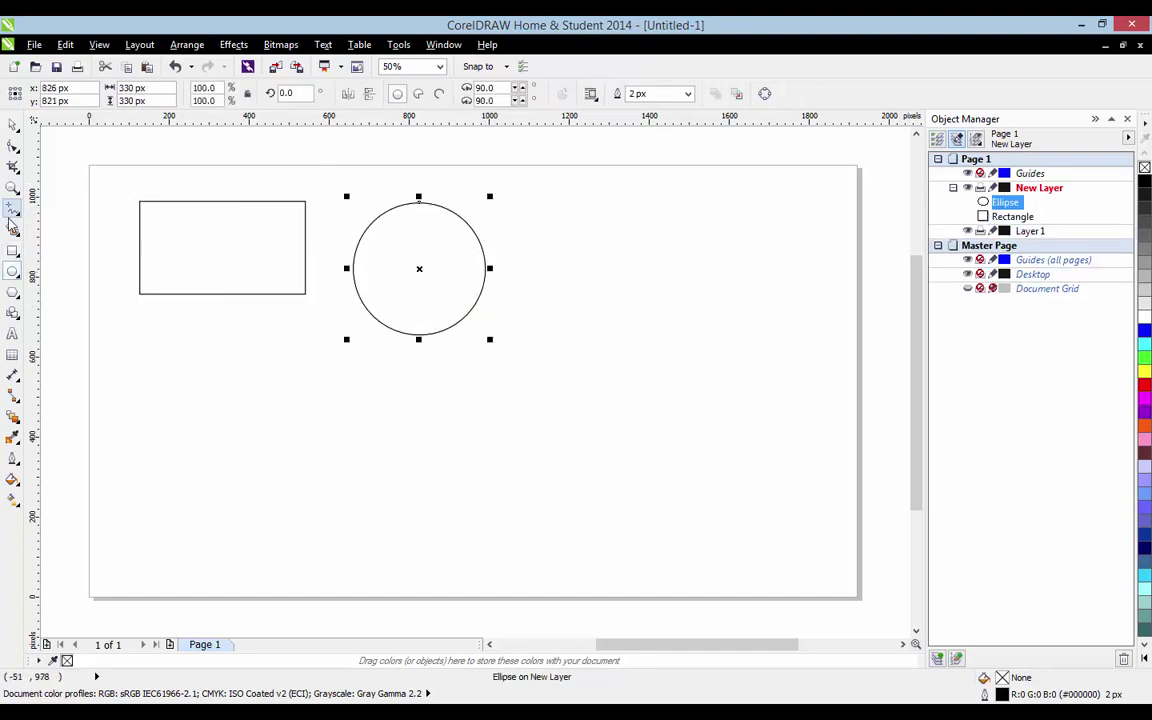
click(14, 294)
drag(529, 202, 662, 278)
Draw a parallelogram basic shape below the rectangle, then select the circle and hexagon
click(13, 312)
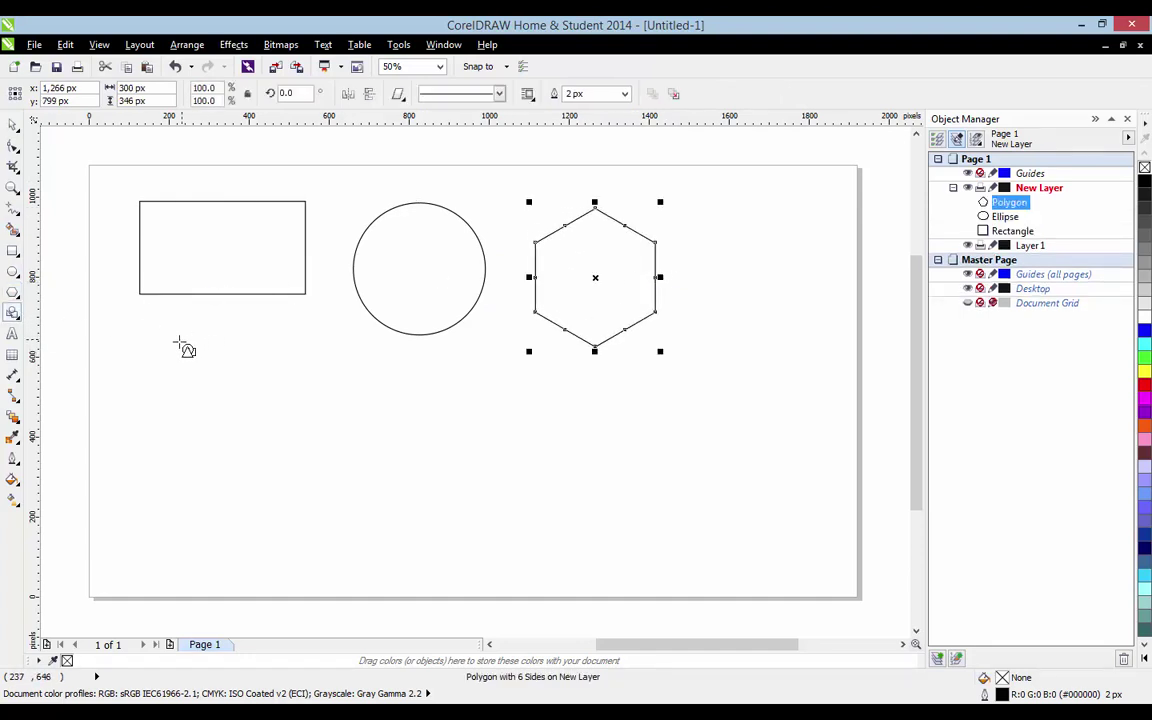
drag(139, 337, 289, 486)
click(12, 124)
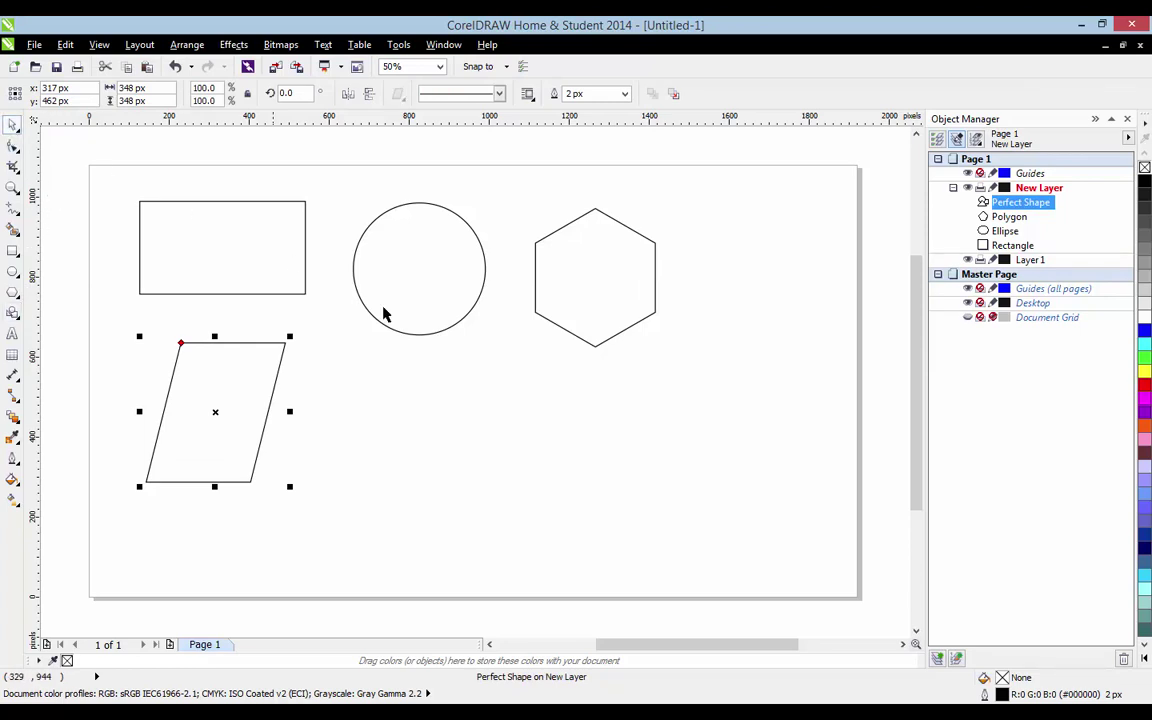
click(404, 330)
click(598, 311)
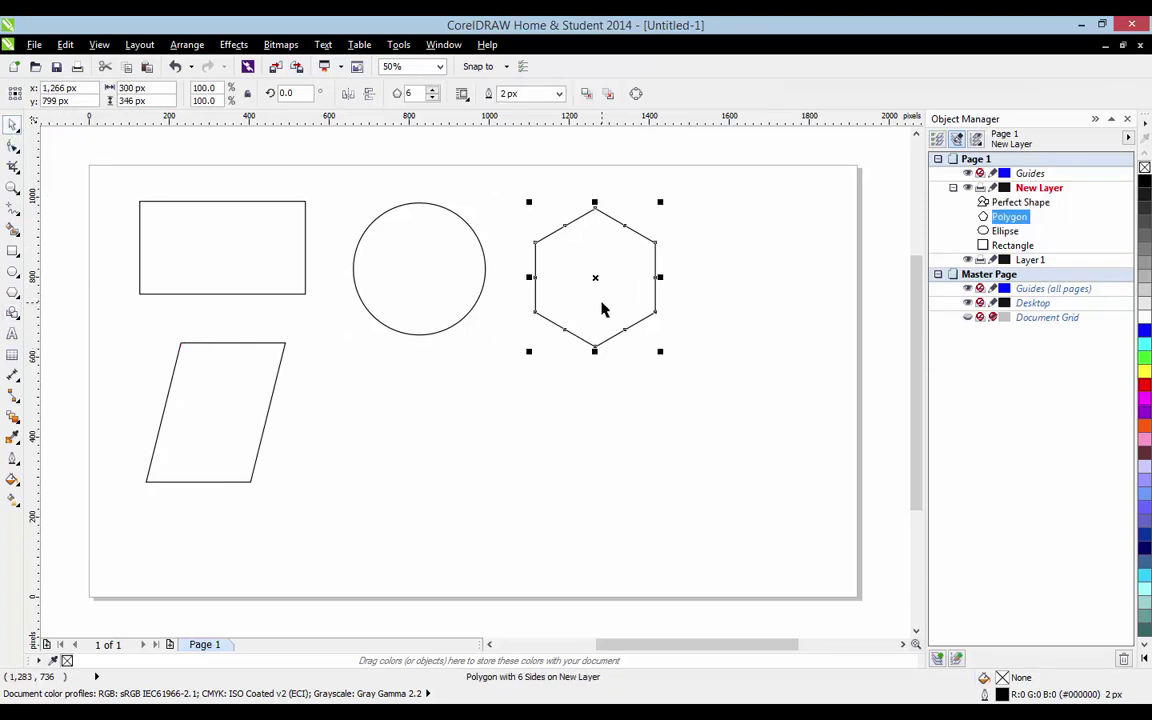
Group the circle and the hexagon into one Group of 2 Objects
shift+click(452, 288)
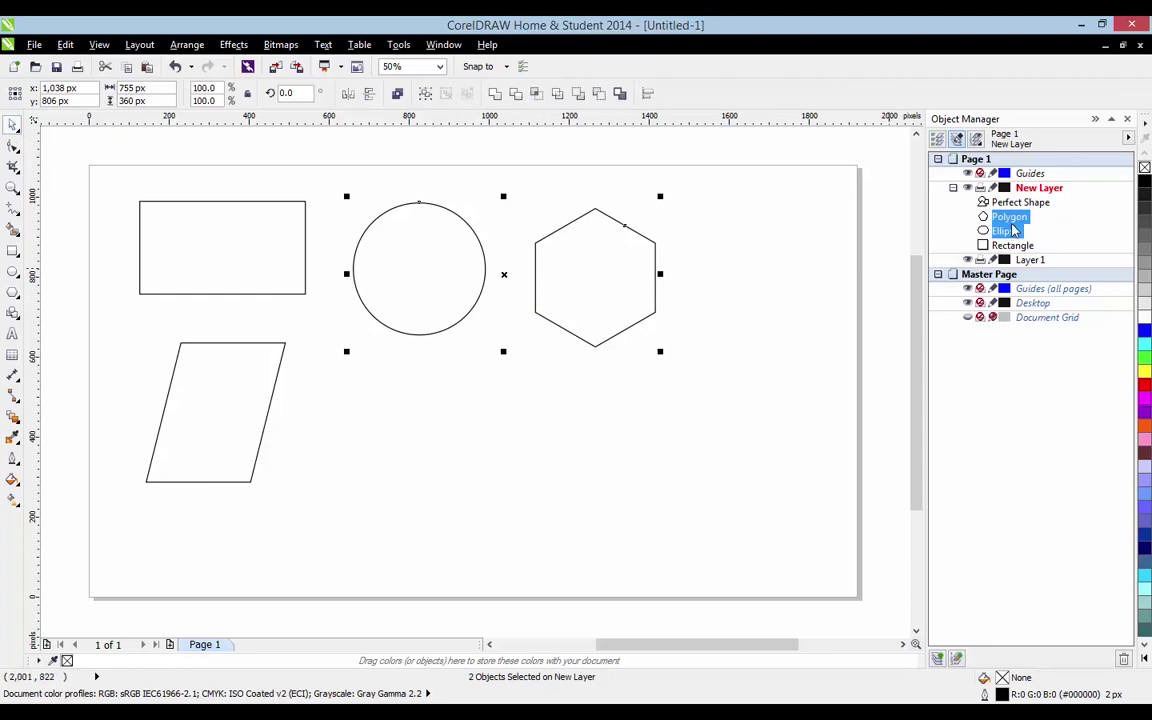
click(818, 220)
click(1009, 216)
ctrl+click(1014, 235)
key(ctrl+g)
Group the rectangle with the parallelogram, then select the circle-hexagon group
click(1020, 203)
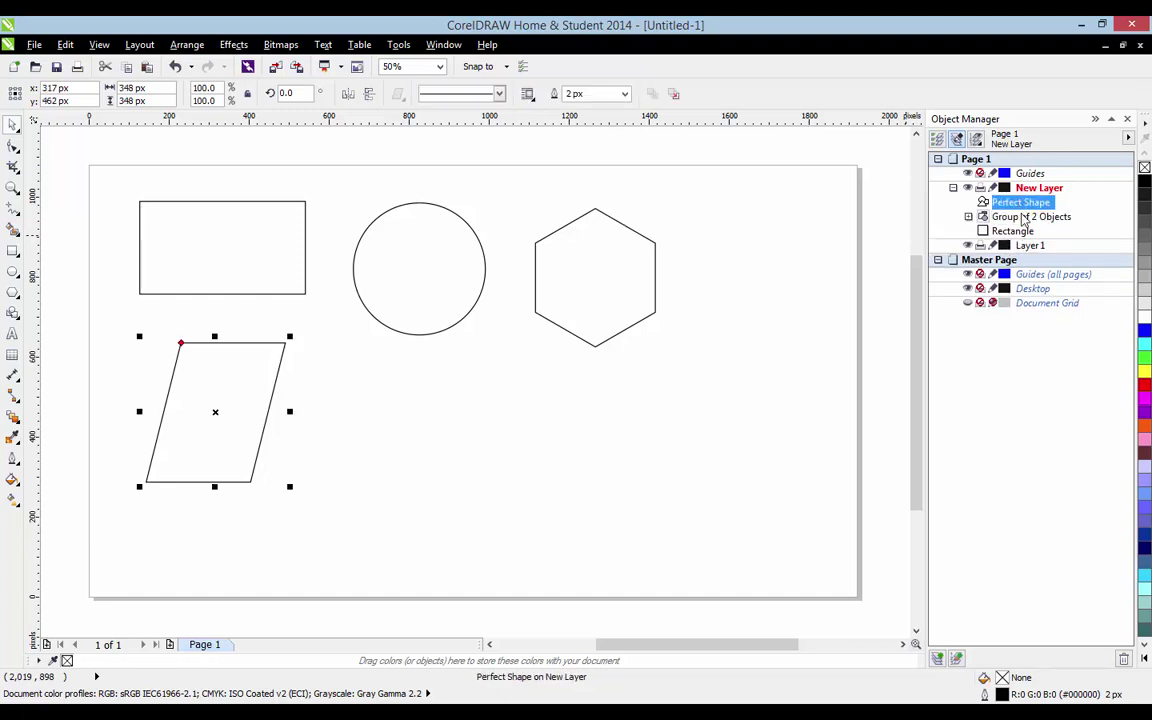
ctrl+click(1026, 232)
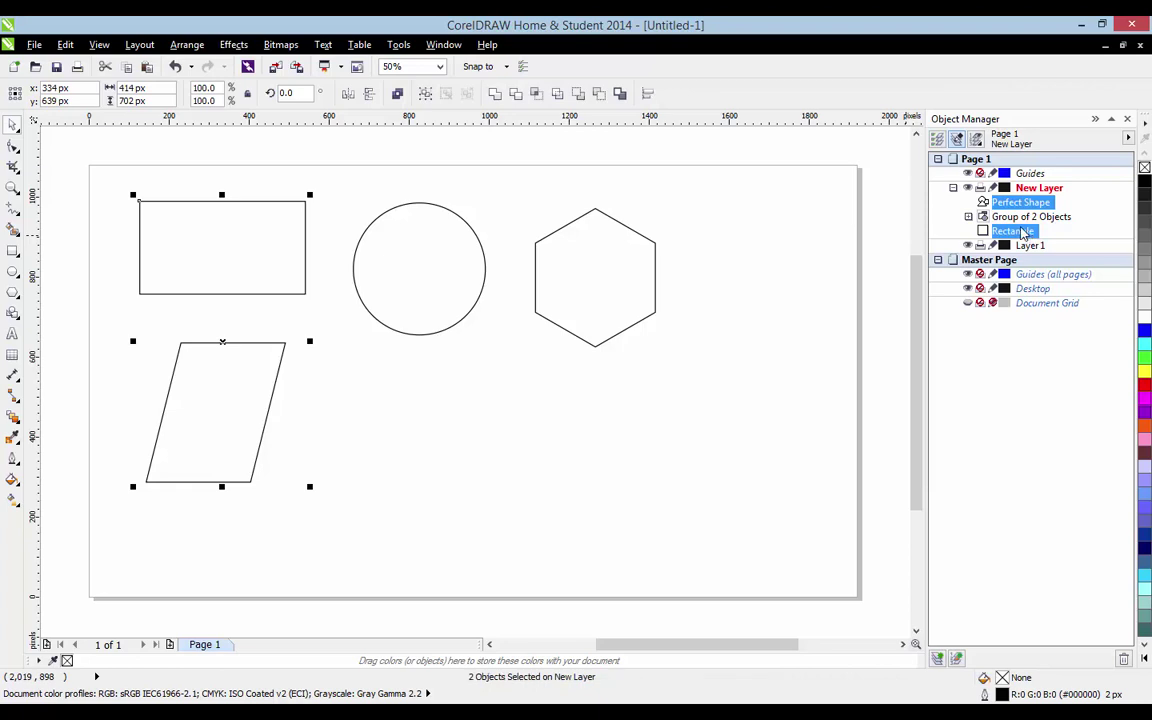
key(ctrl+g)
click(1030, 218)
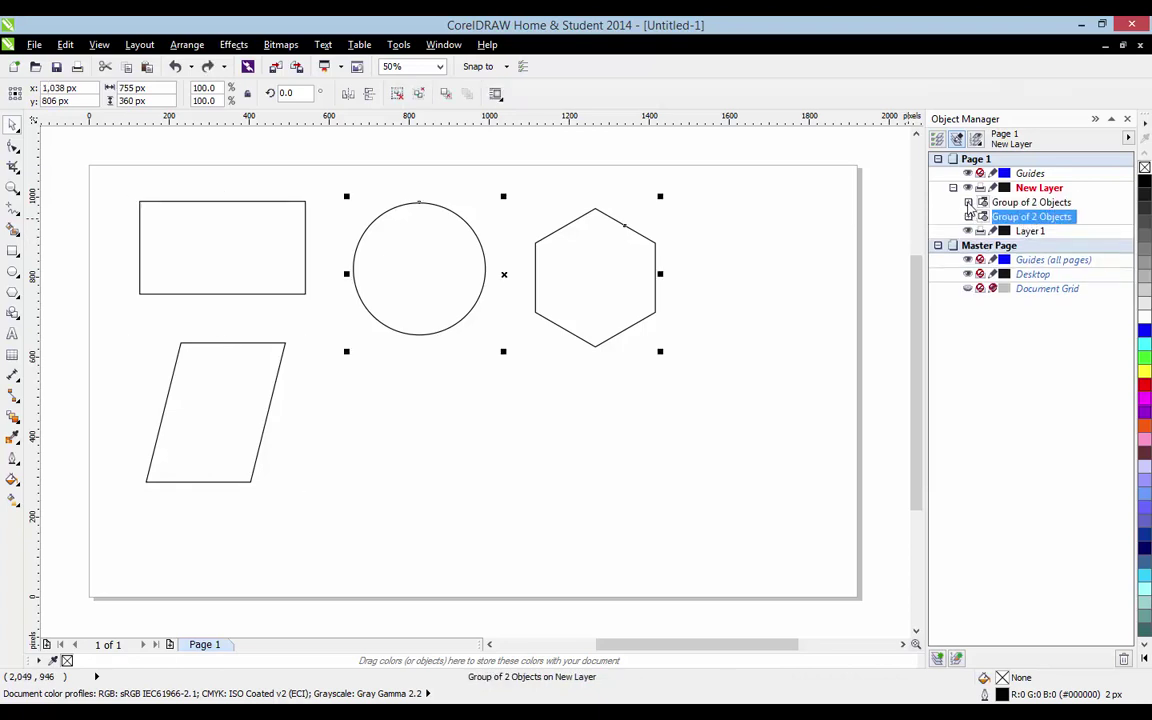
click(995, 203)
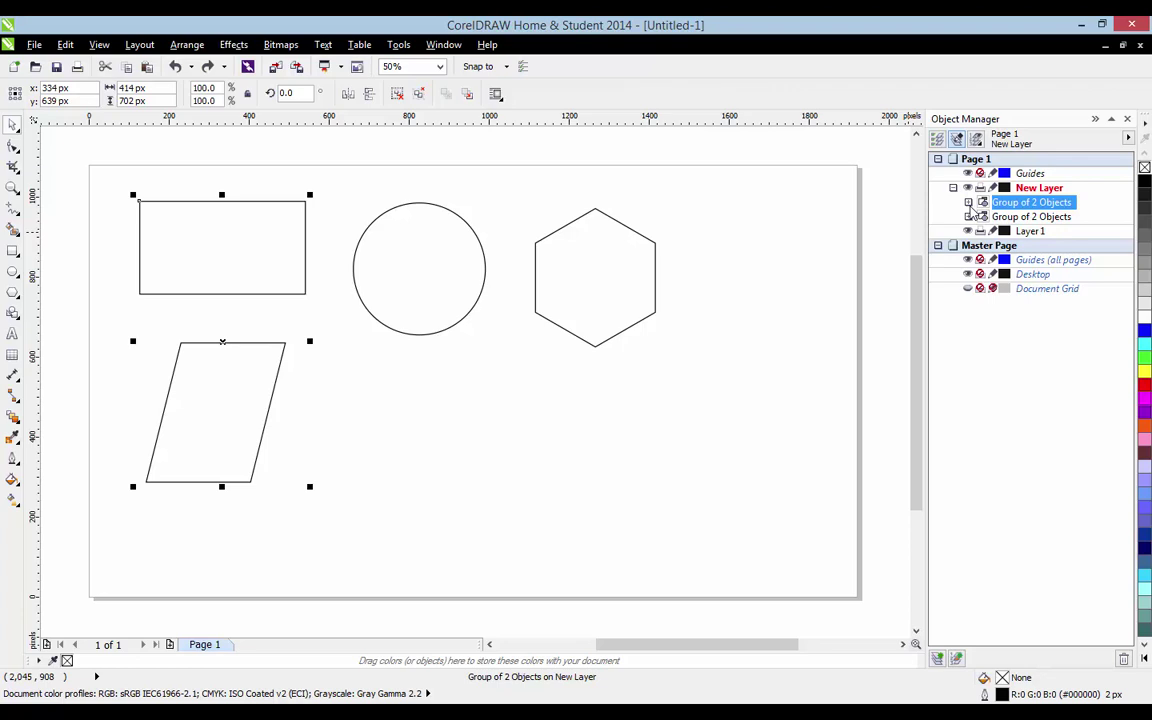
click(968, 203)
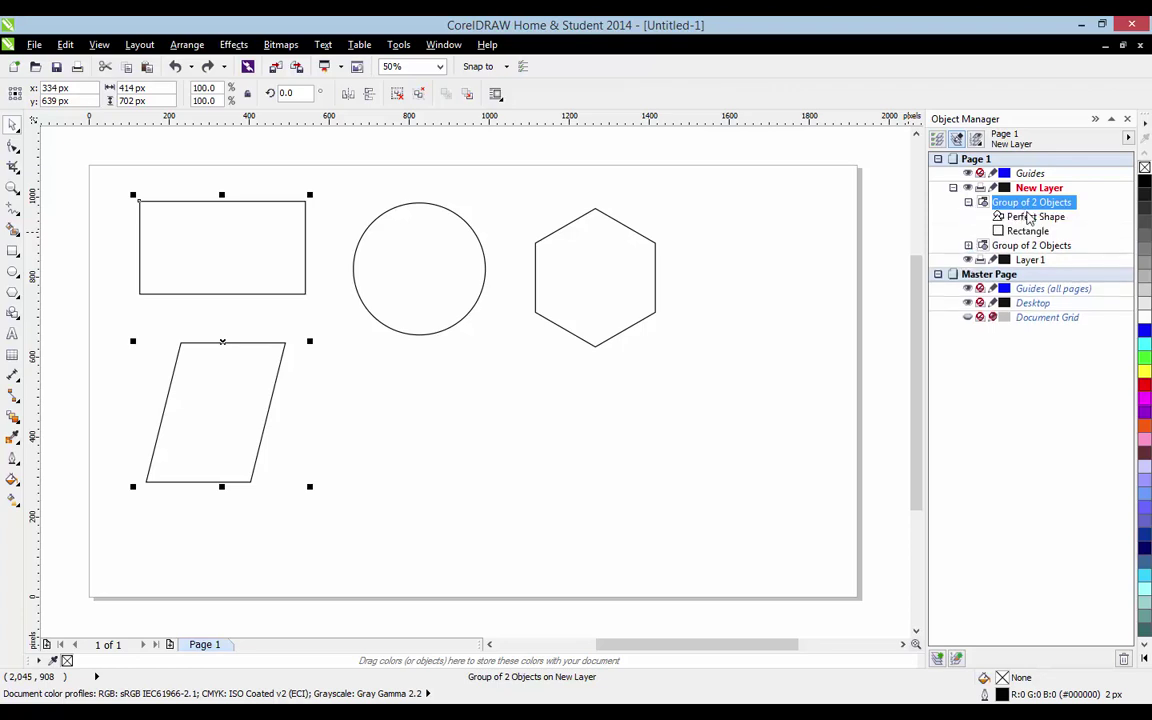
click(1030, 218)
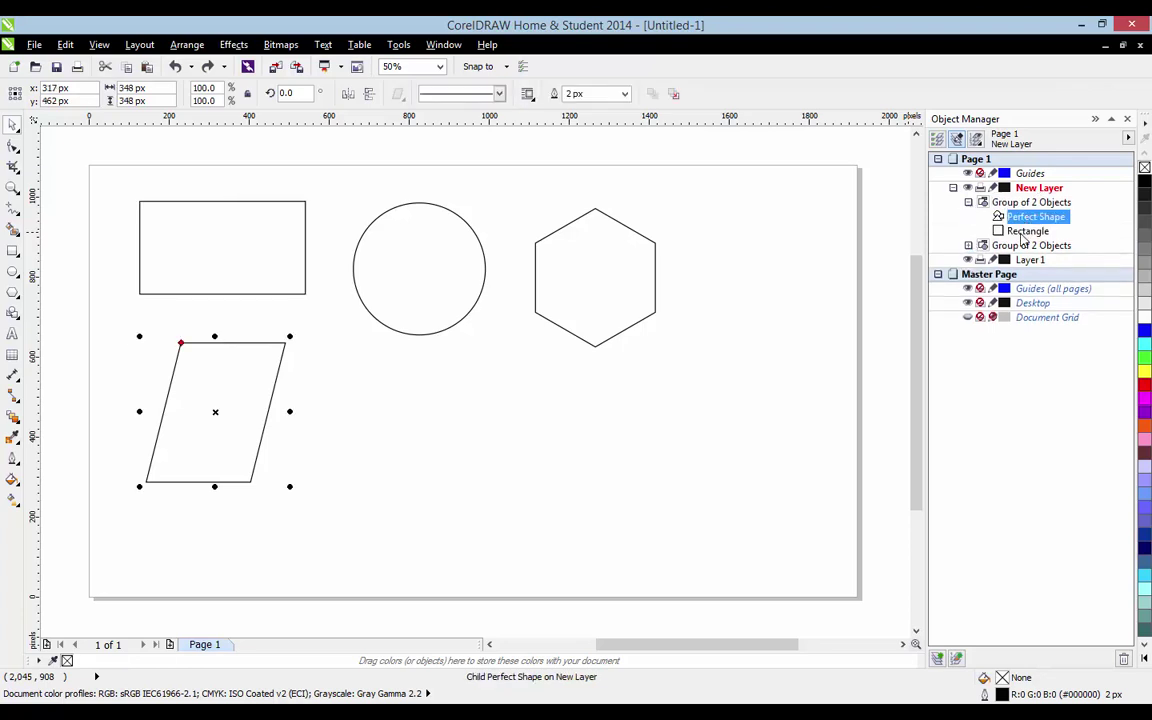
click(1026, 232)
click(1020, 218)
click(1022, 232)
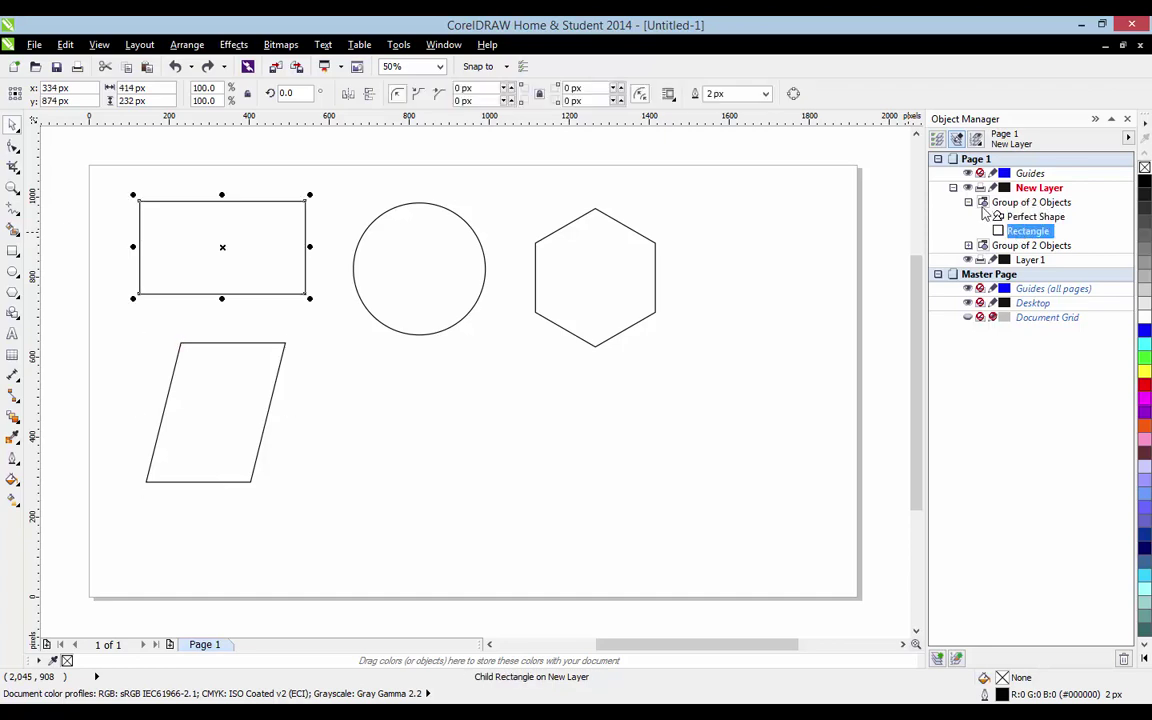
click(968, 203)
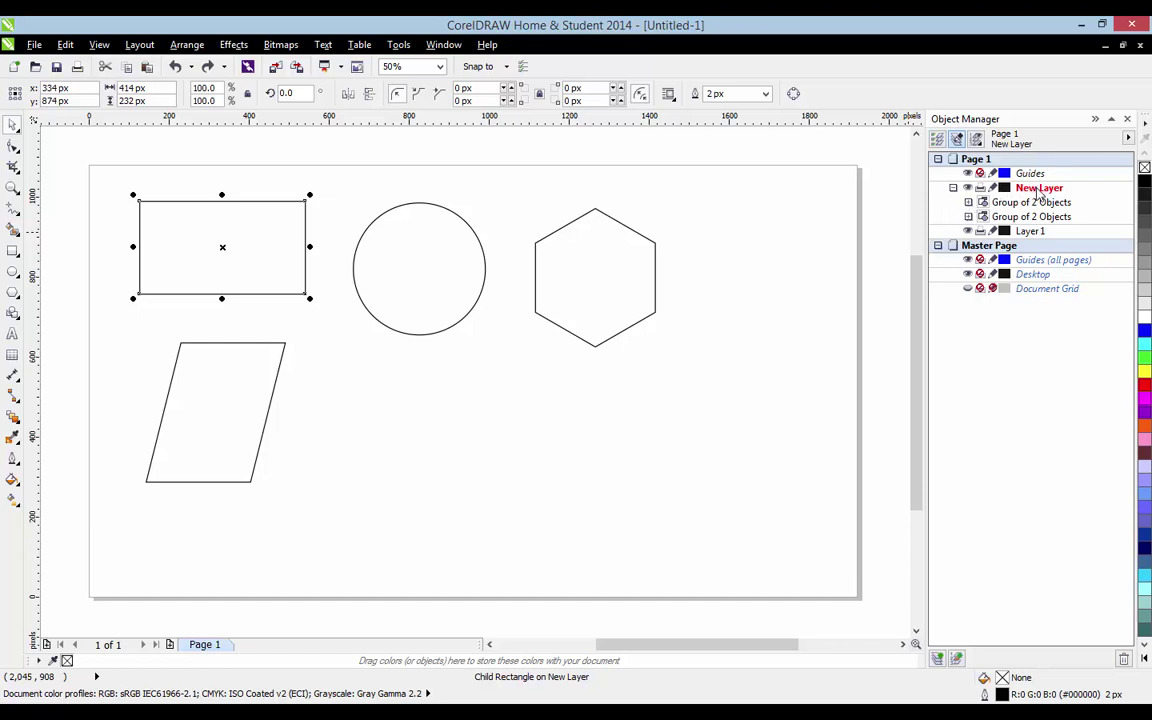
click(1040, 190)
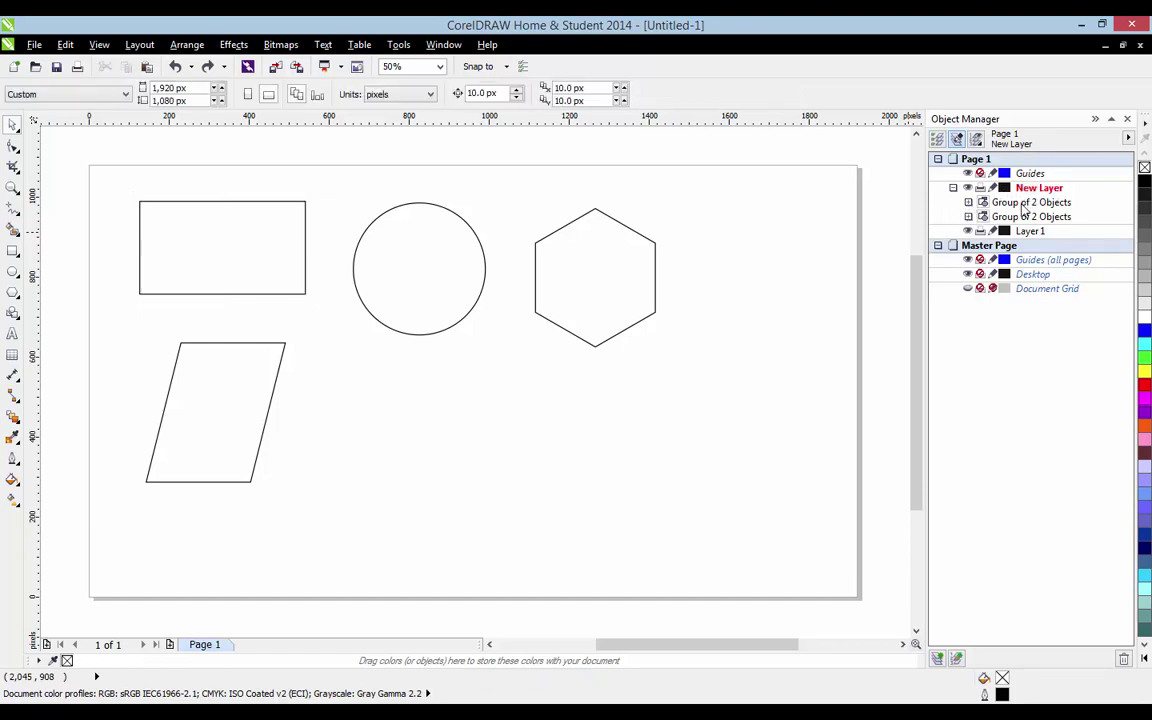
click(1028, 202)
click(1015, 216)
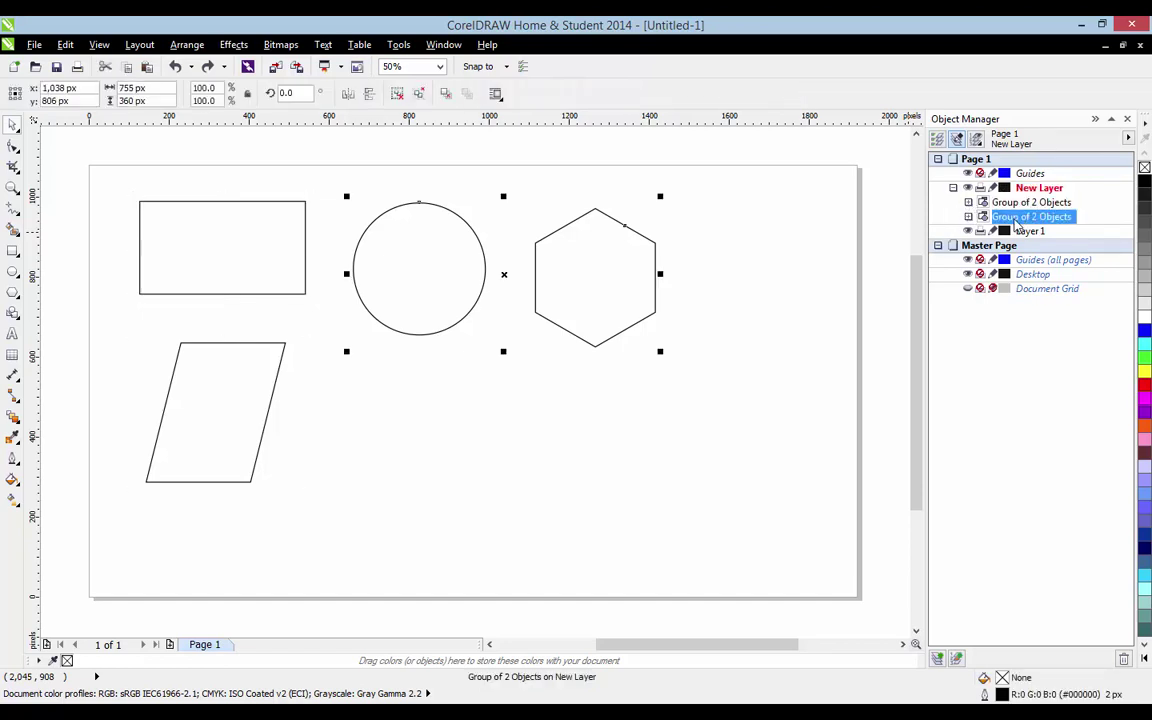
click(953, 188)
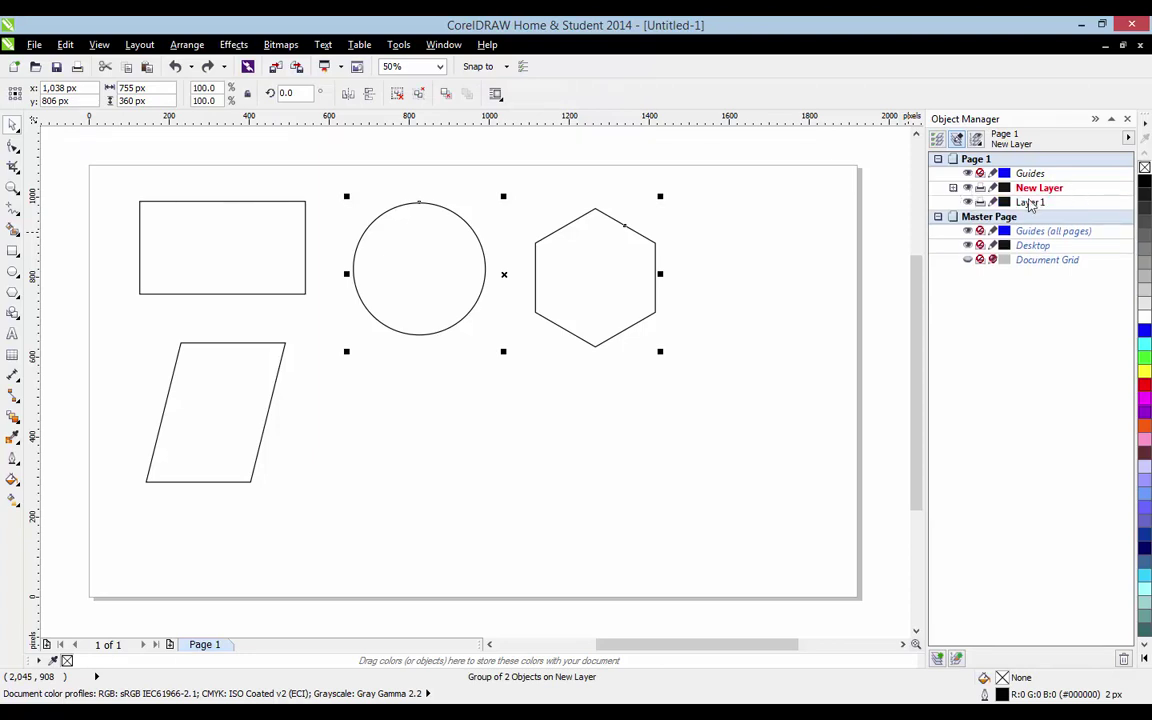
click(953, 188)
click(968, 202)
click(968, 202)
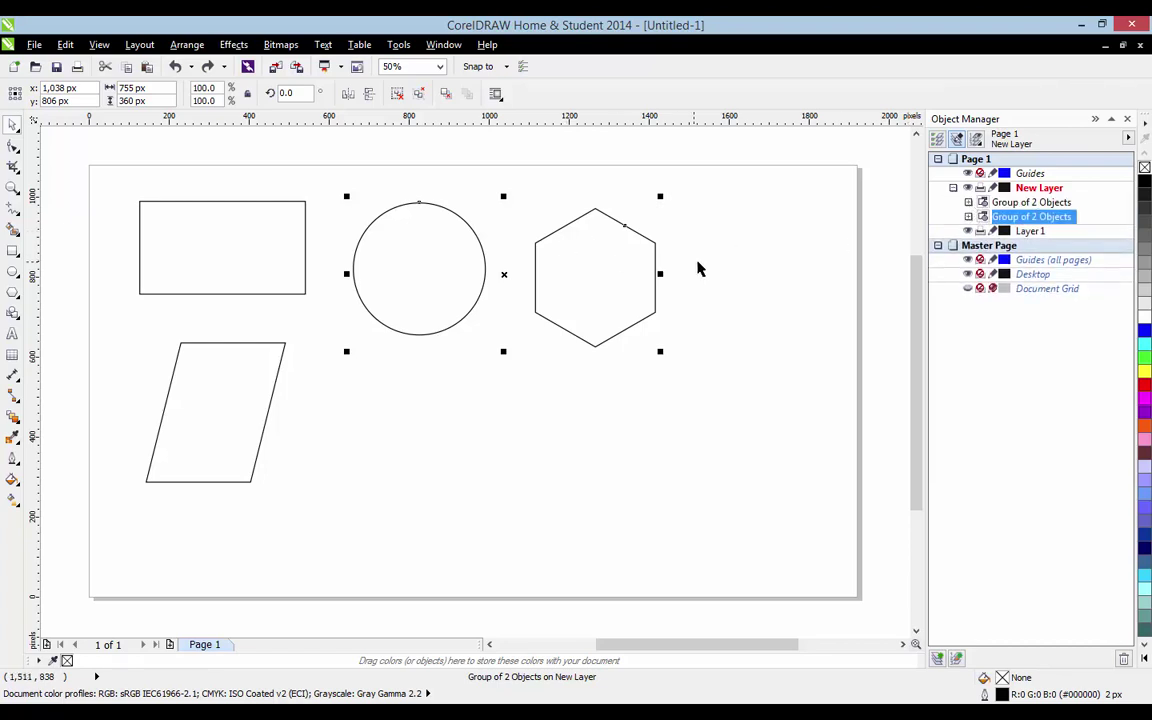
click(692, 306)
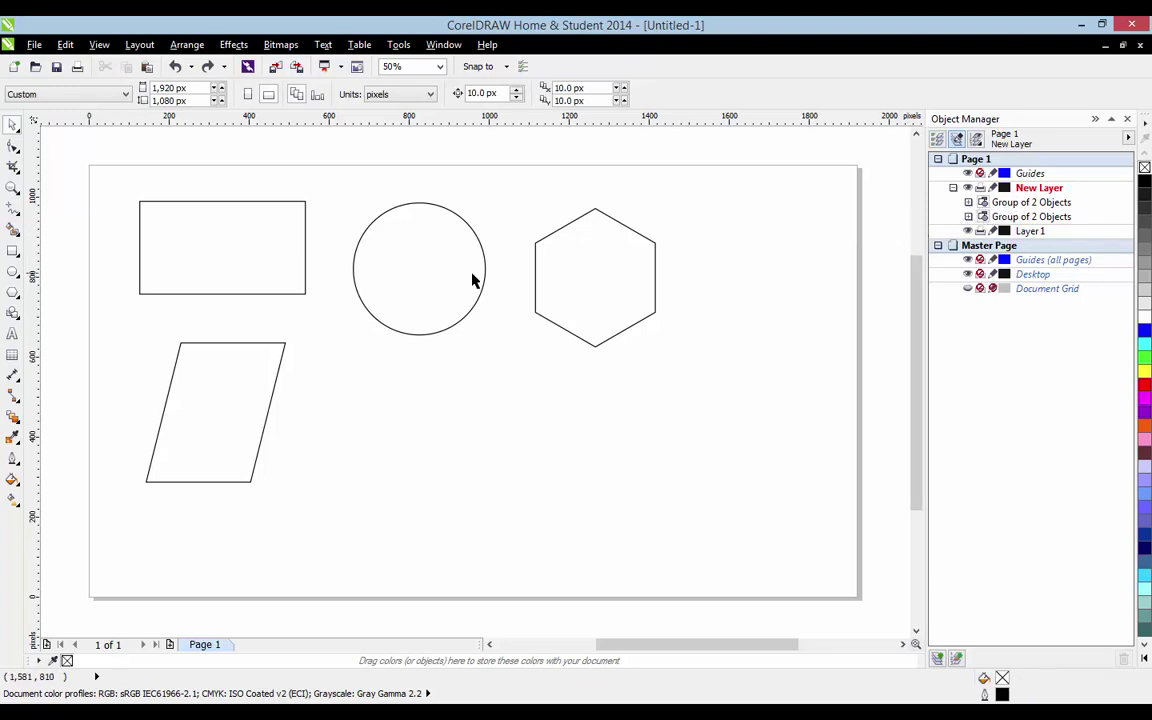
Draw a large magenta-filled rectangle across the page and send it behind both groups
click(13, 251)
drag(165, 240, 808, 548)
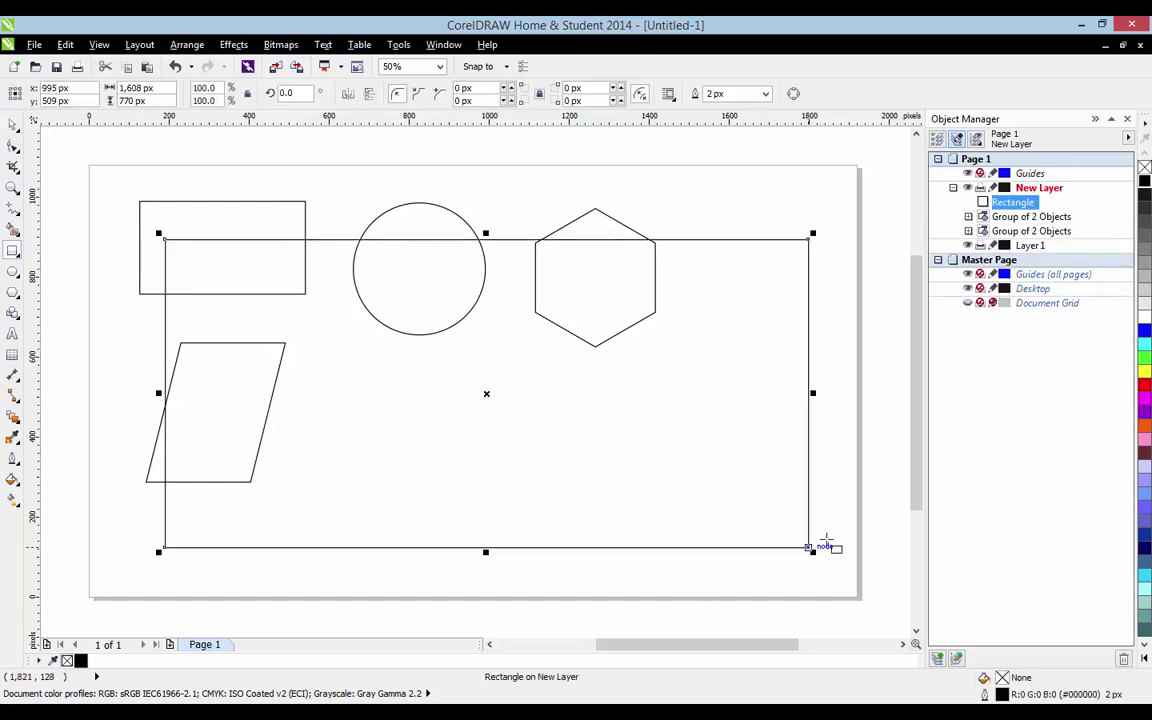
click(1145, 399)
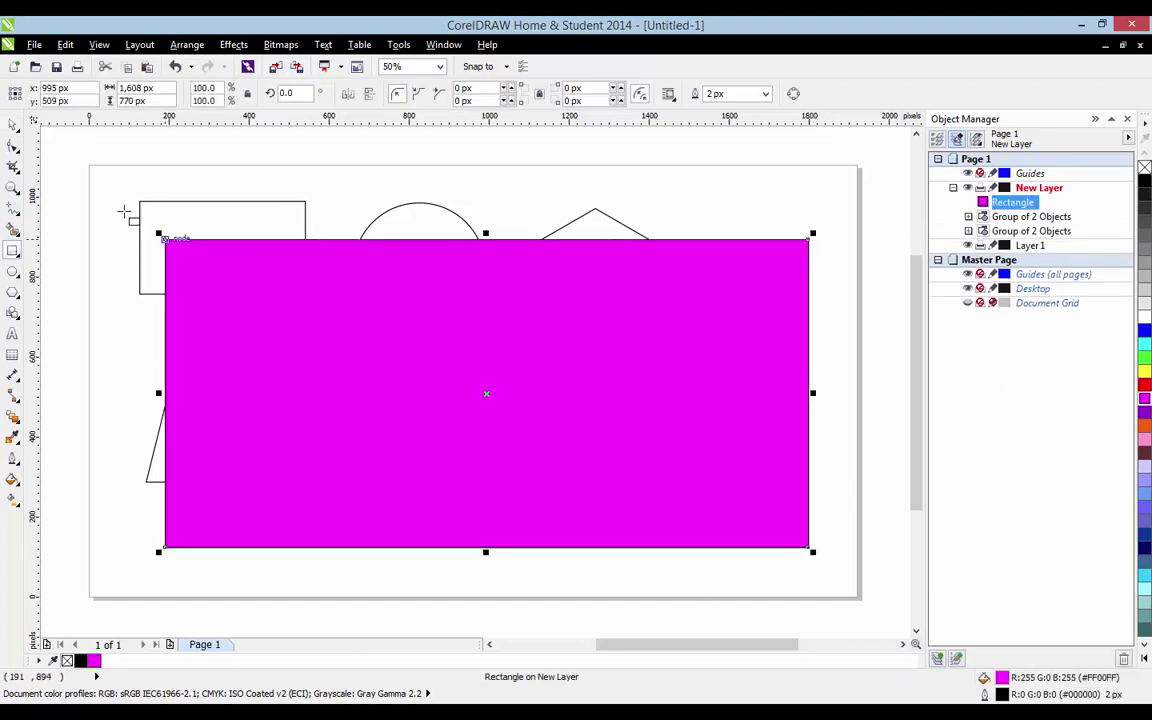
click(13, 124)
drag(484, 387, 477, 376)
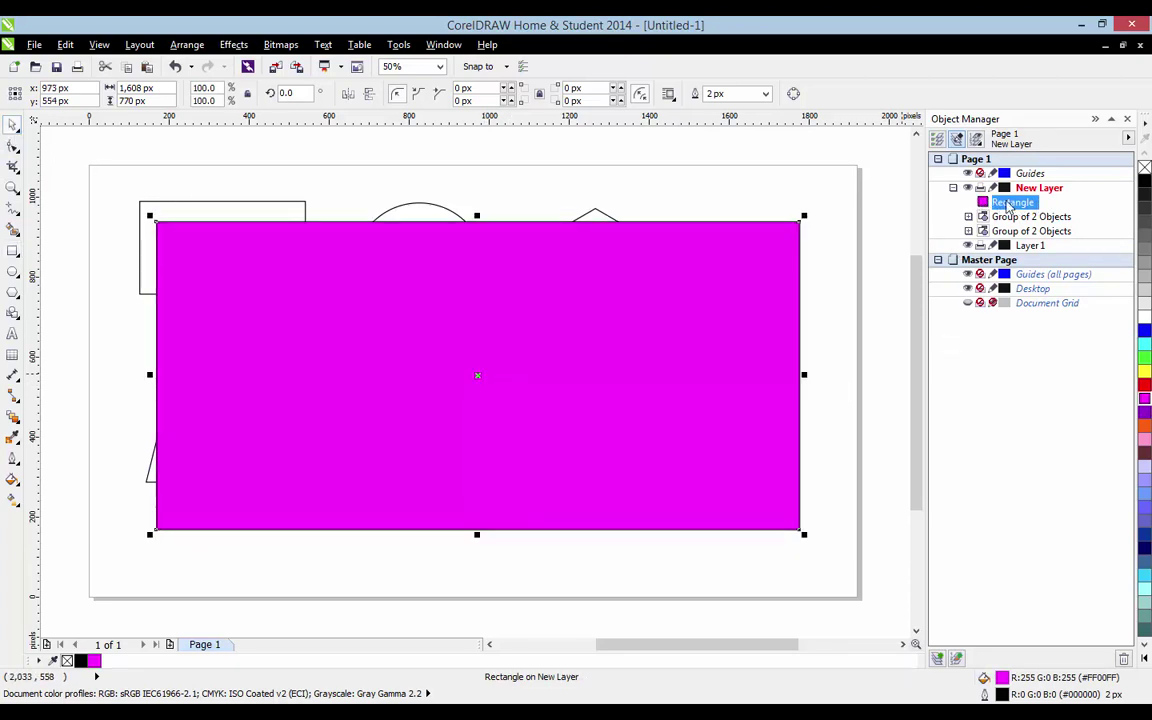
drag(1012, 206, 986, 243)
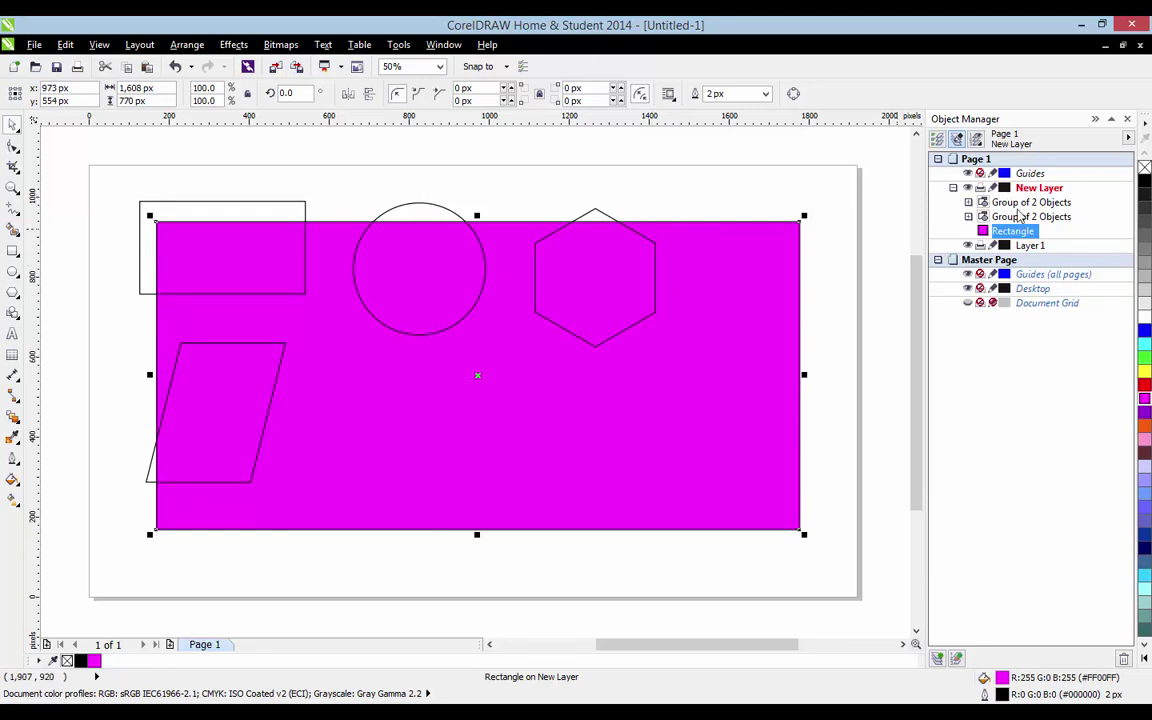
Move the circle-hexagon group down-right and bring the magenta rectangle above it
click(1030, 216)
drag(506, 274, 520, 345)
click(445, 190)
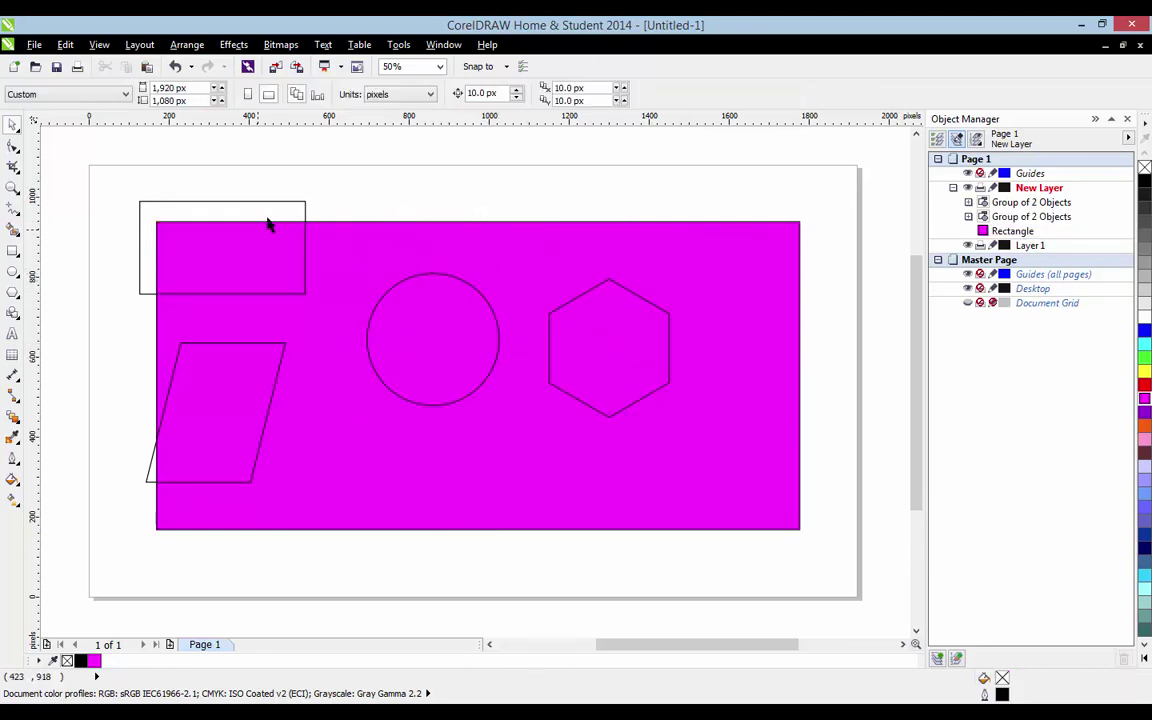
click(267, 213)
click(491, 180)
click(1030, 231)
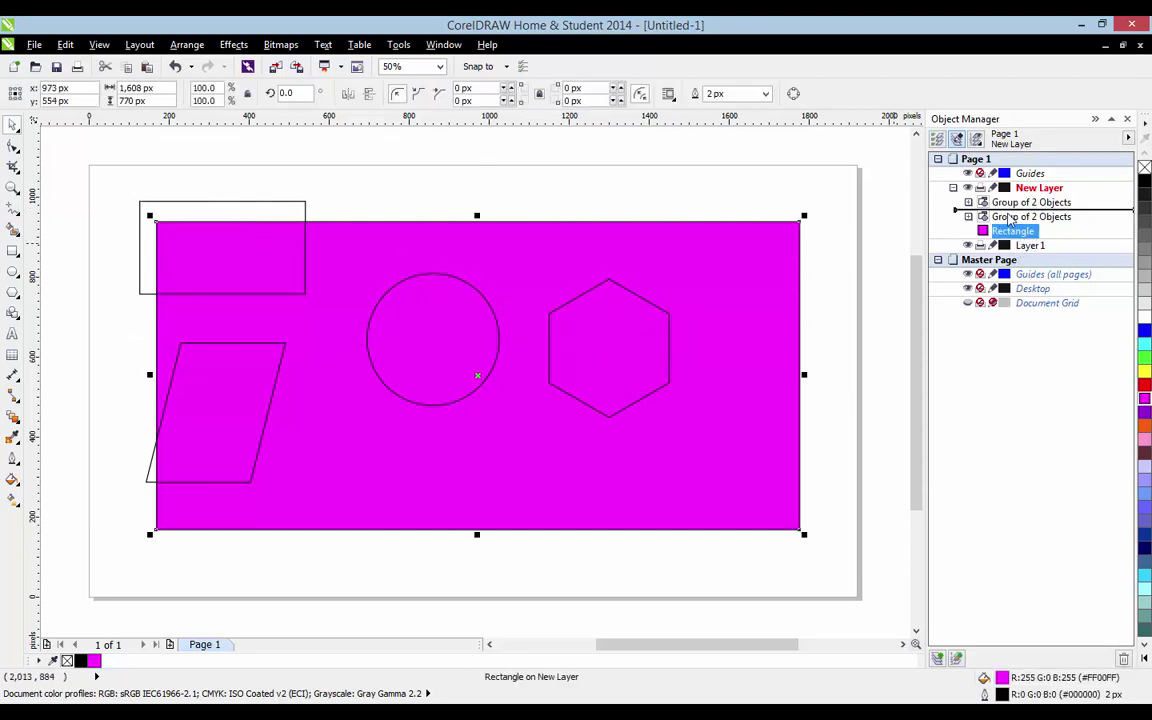
key(ctrl+Page_Up)
click(612, 217)
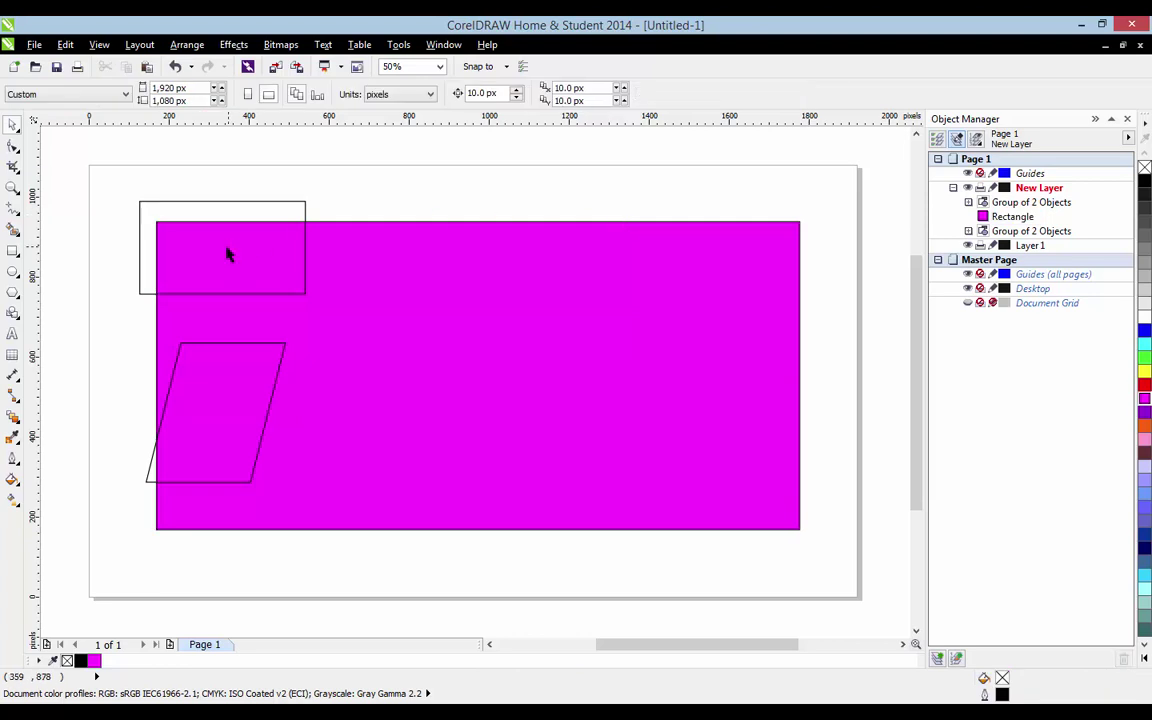
Move the rectangle-parallelogram group down-right onto the page, then delete the magenta rectangle
click(237, 218)
drag(231, 347, 300, 385)
click(674, 218)
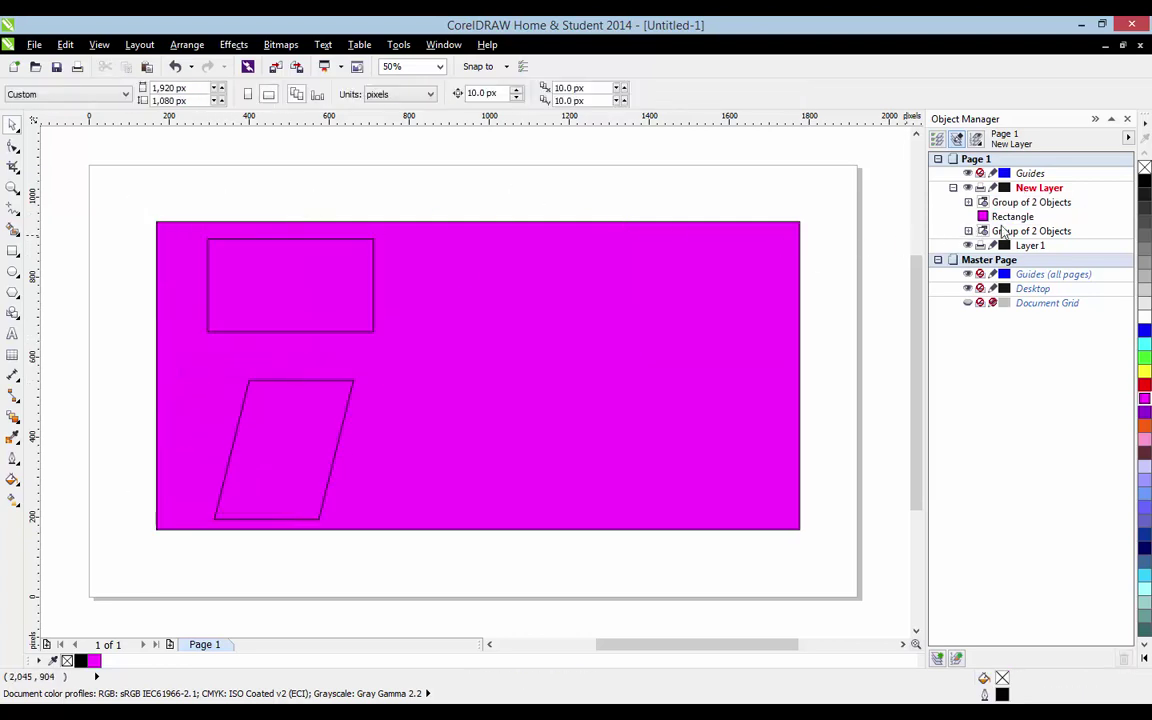
click(1008, 217)
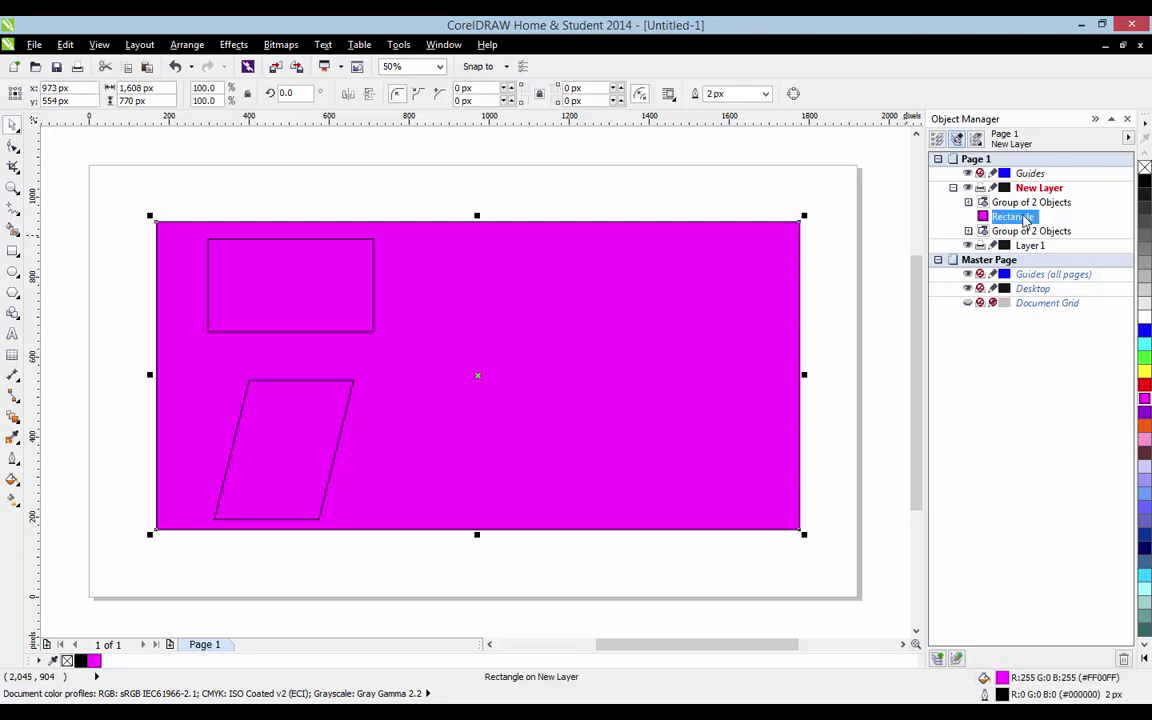
key(Delete)
Rename the circle-hexagon Group of 2 Objects to 'Elipse' in Object Manager
click(1025, 218)
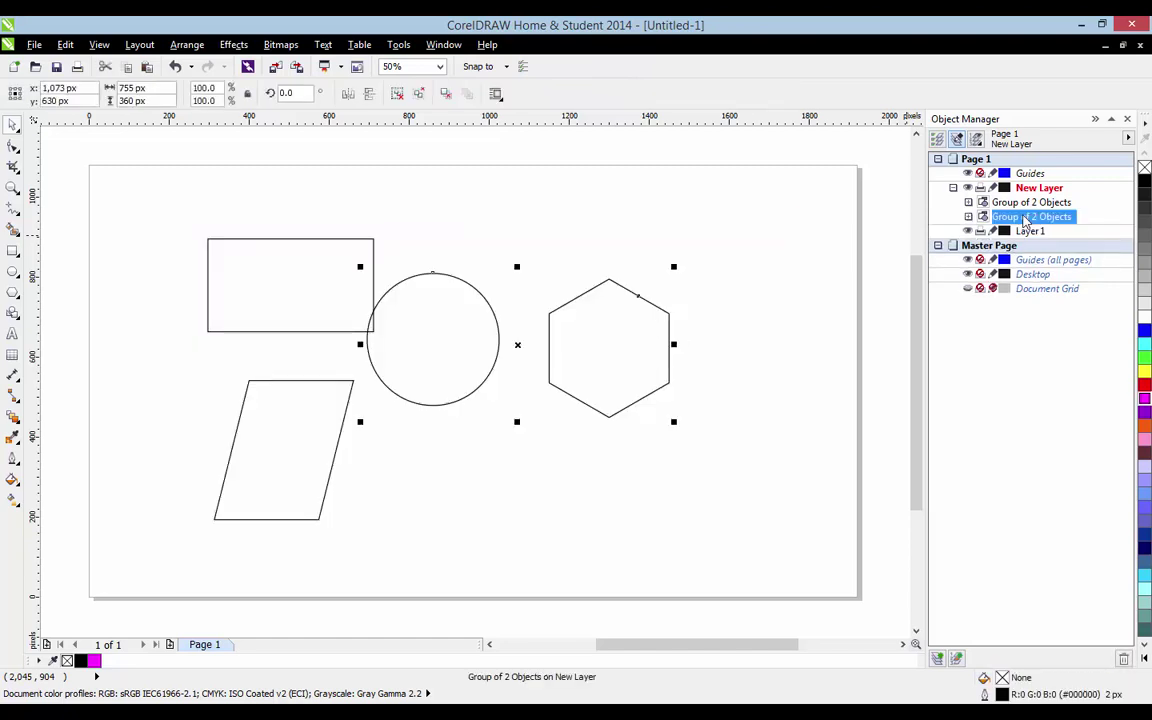
click(1023, 218)
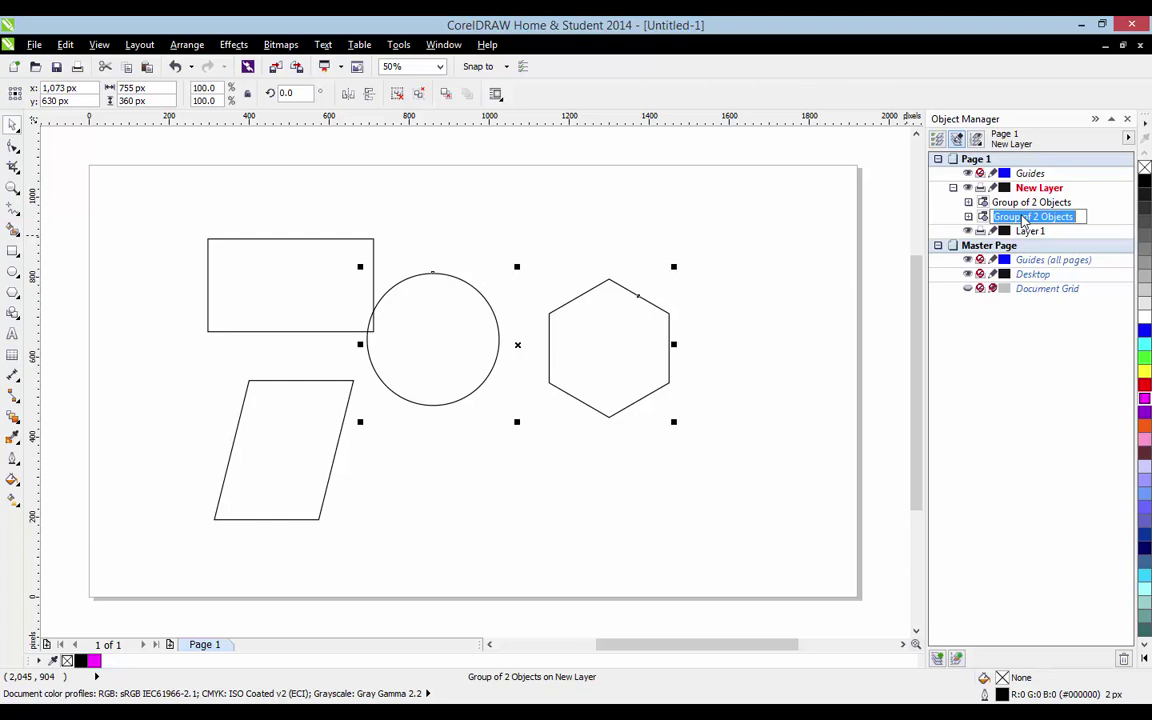
text(E)
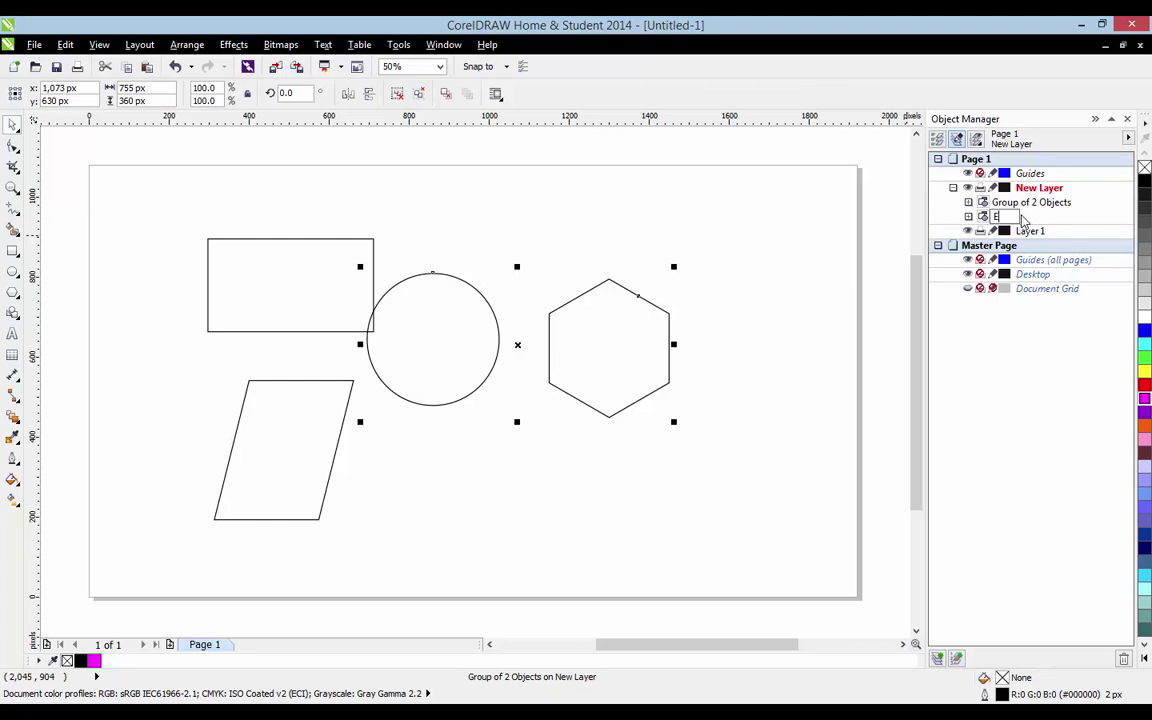
text(lipse)
key(Return)
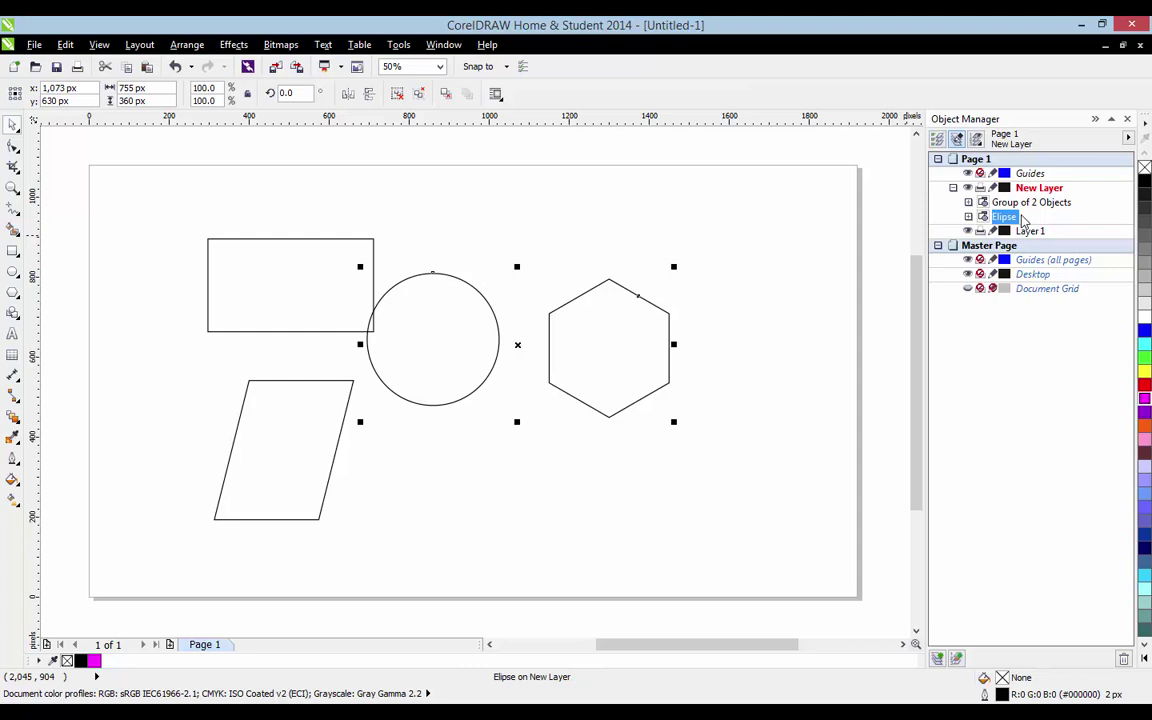
click(740, 275)
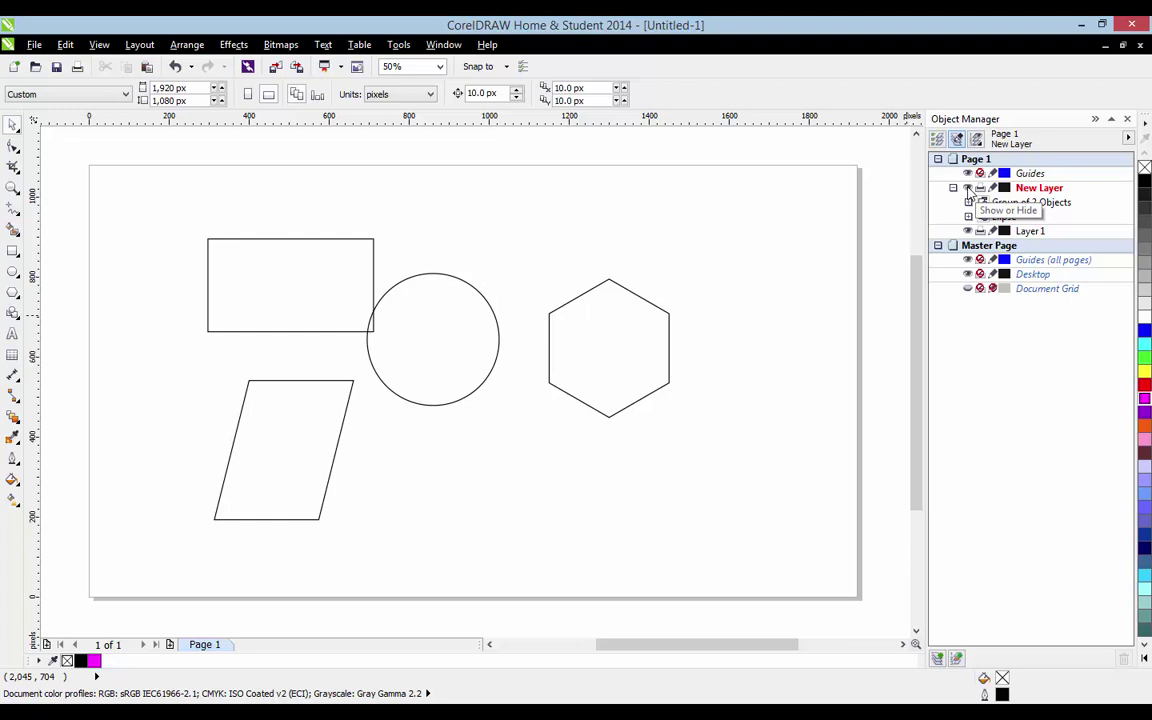
Hide New Layer, confirm its shapes can't be selected, then show it again
click(967, 188)
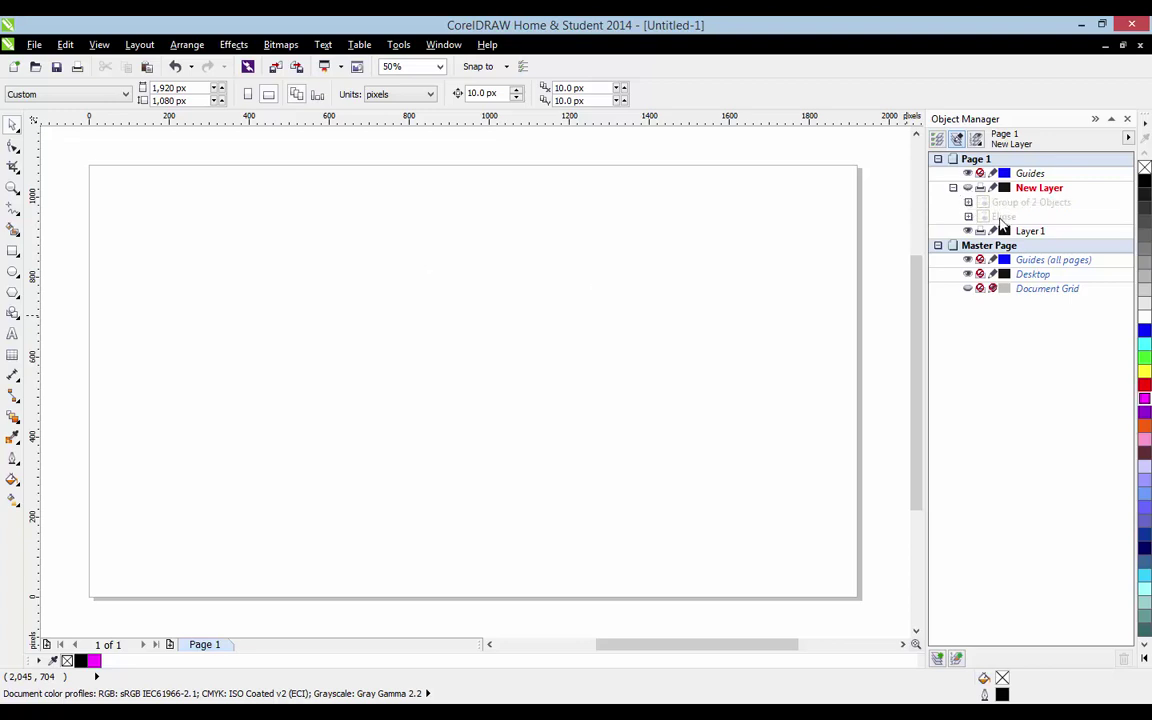
drag(384, 298, 579, 409)
drag(413, 298, 470, 363)
click(967, 189)
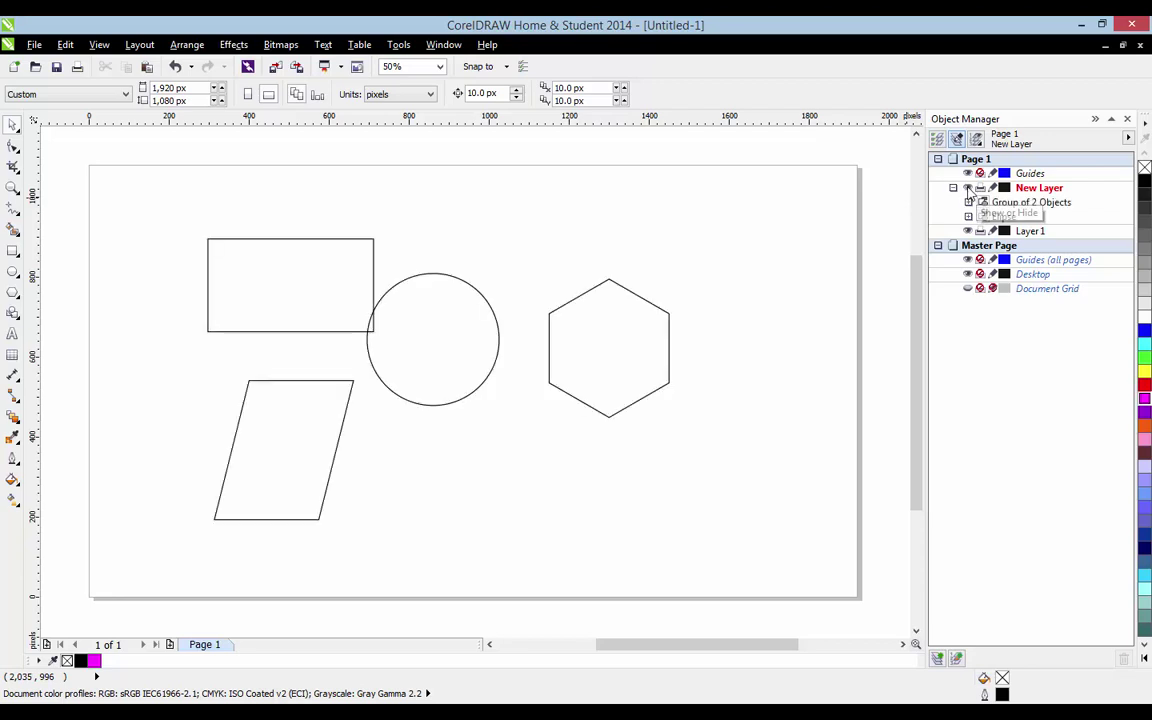
Drag the Elipse circle-hexagon group up and to the right on the page
click(490, 357)
drag(517, 342, 593, 280)
key(Escape)
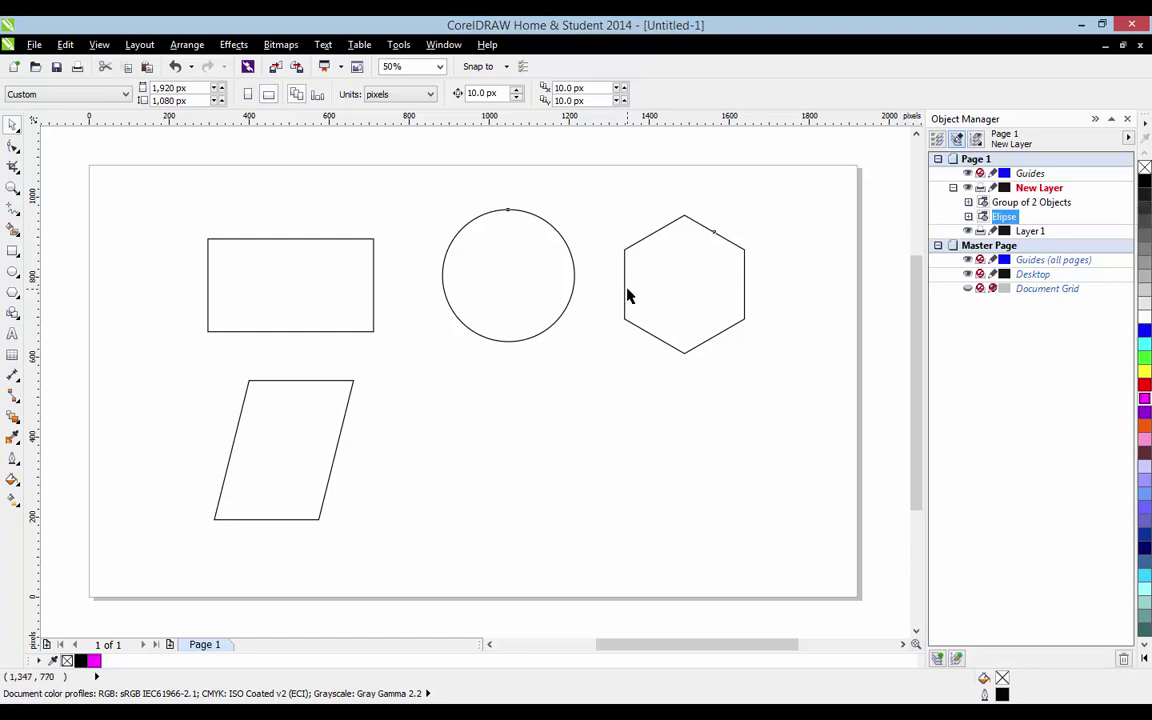
Nudge the Elipse circle-hexagon group slightly down and to the right, then deselect it
key(Tab)
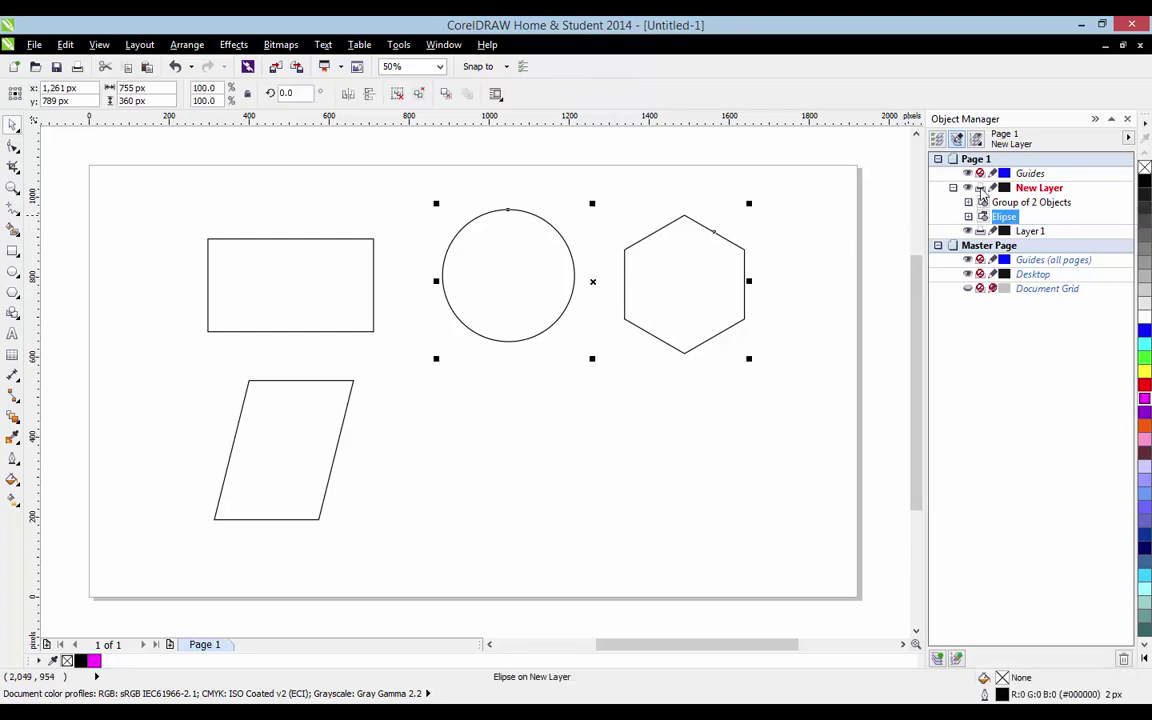
click(557, 195)
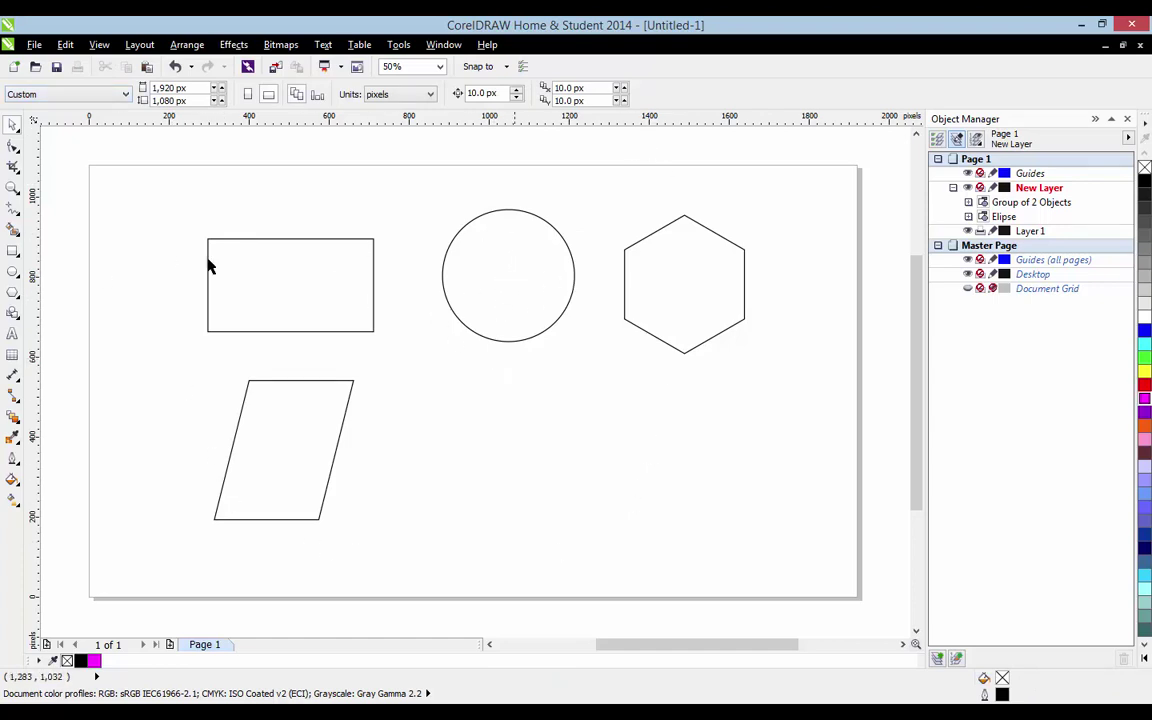
click(571, 288)
click(539, 443)
drag(540, 293, 558, 310)
click(583, 412)
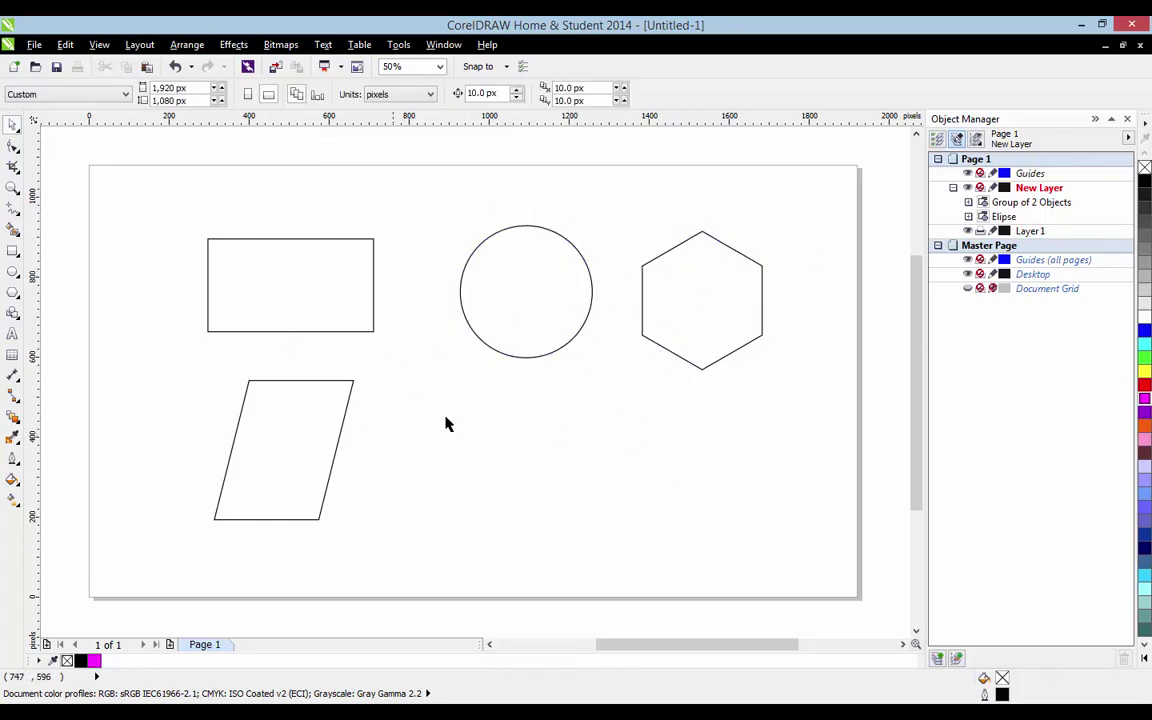
Disable printing for New Layer, lock it, and confirm its shapes can't be marquee-selected
click(980, 189)
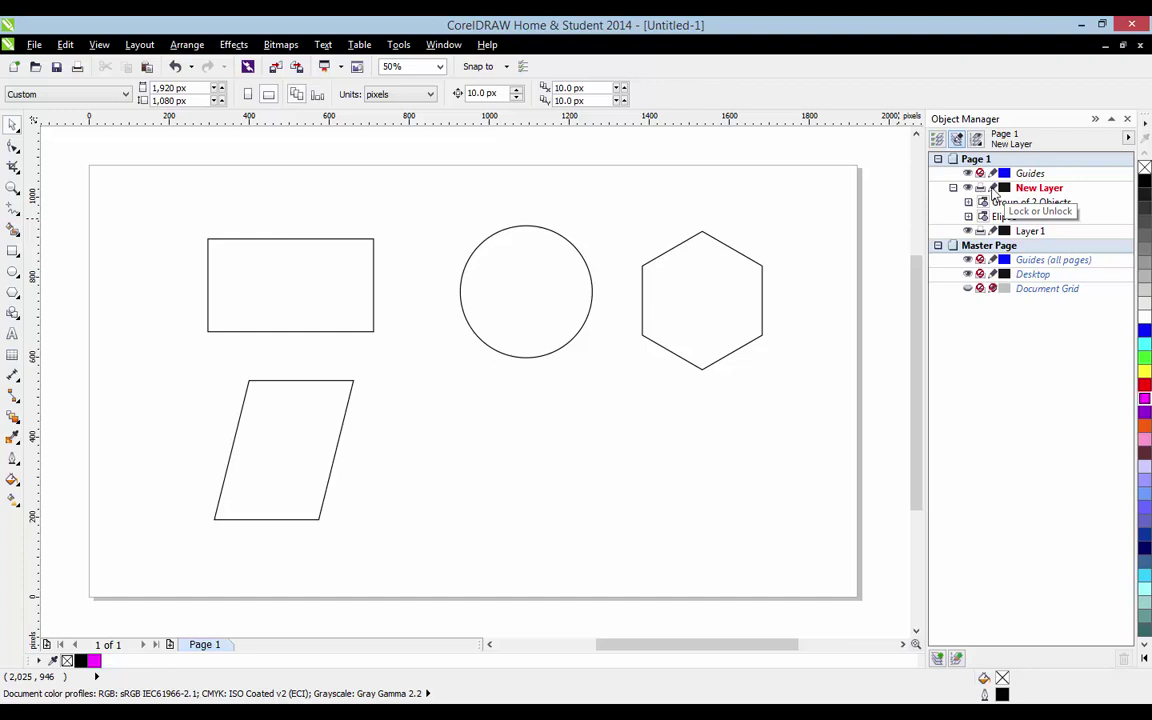
click(992, 188)
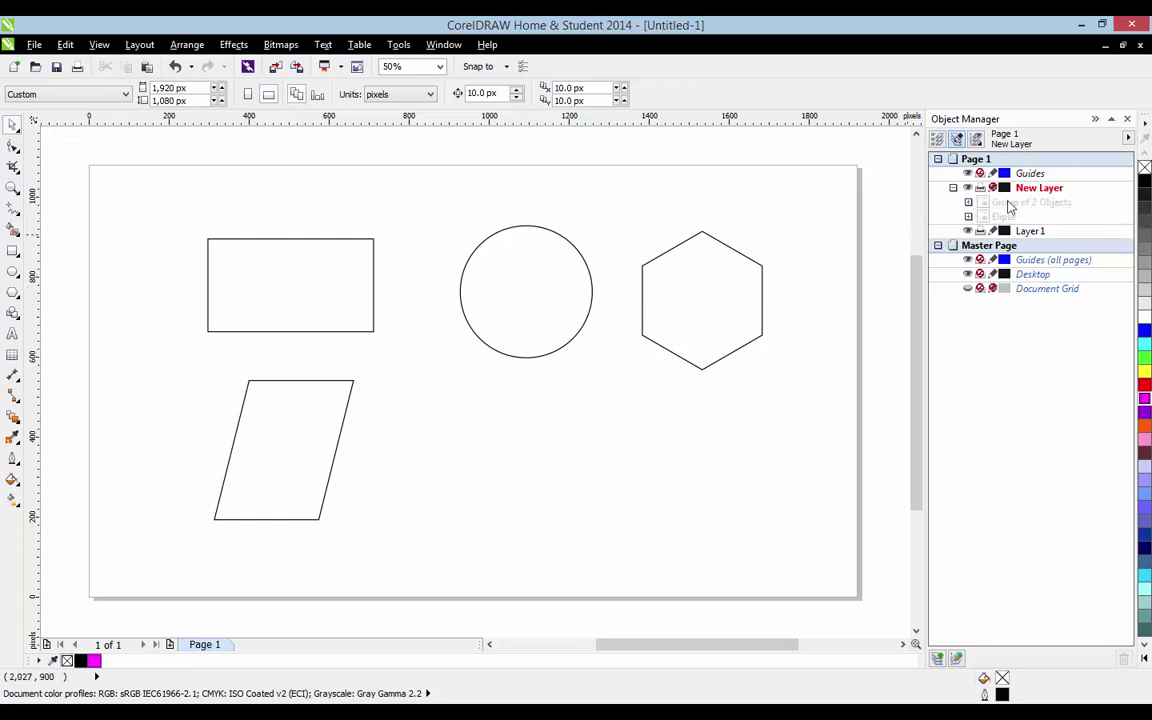
click(968, 203)
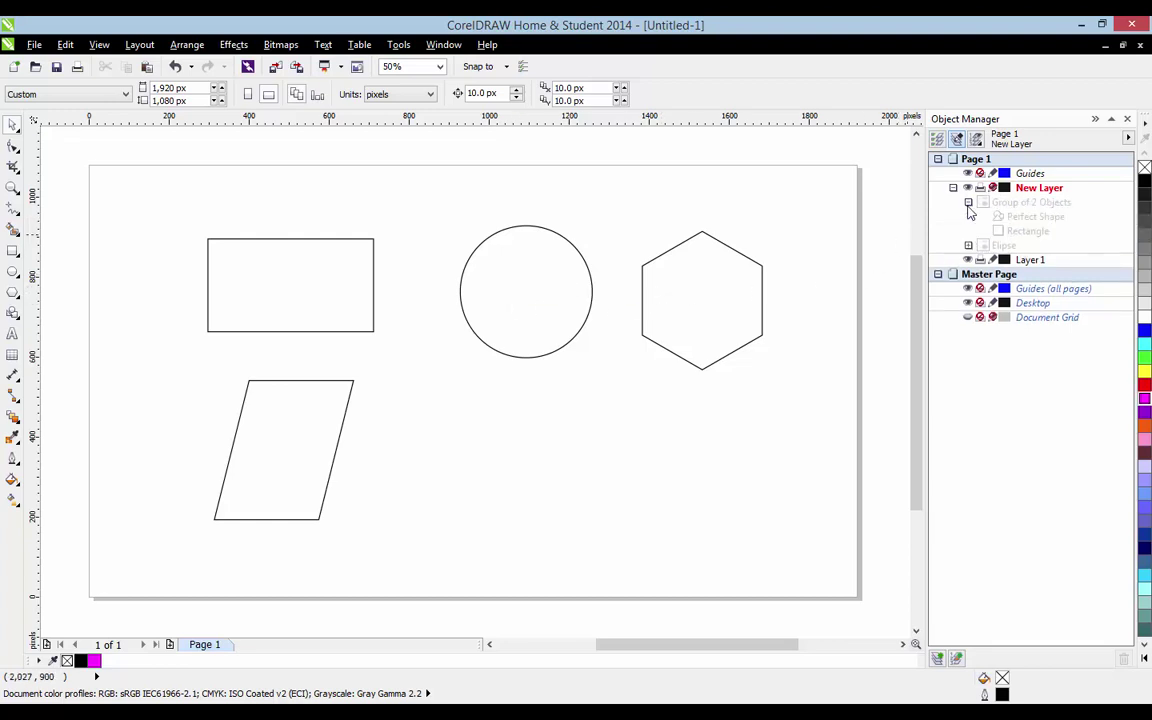
click(968, 203)
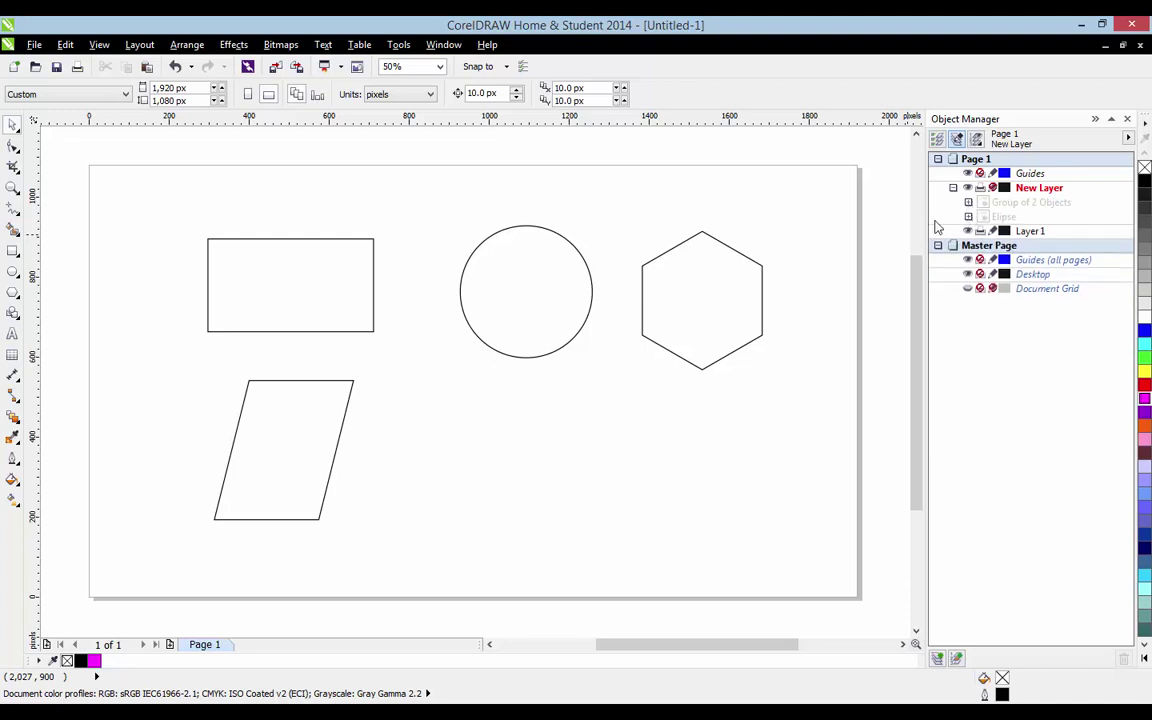
drag(145, 178, 411, 535)
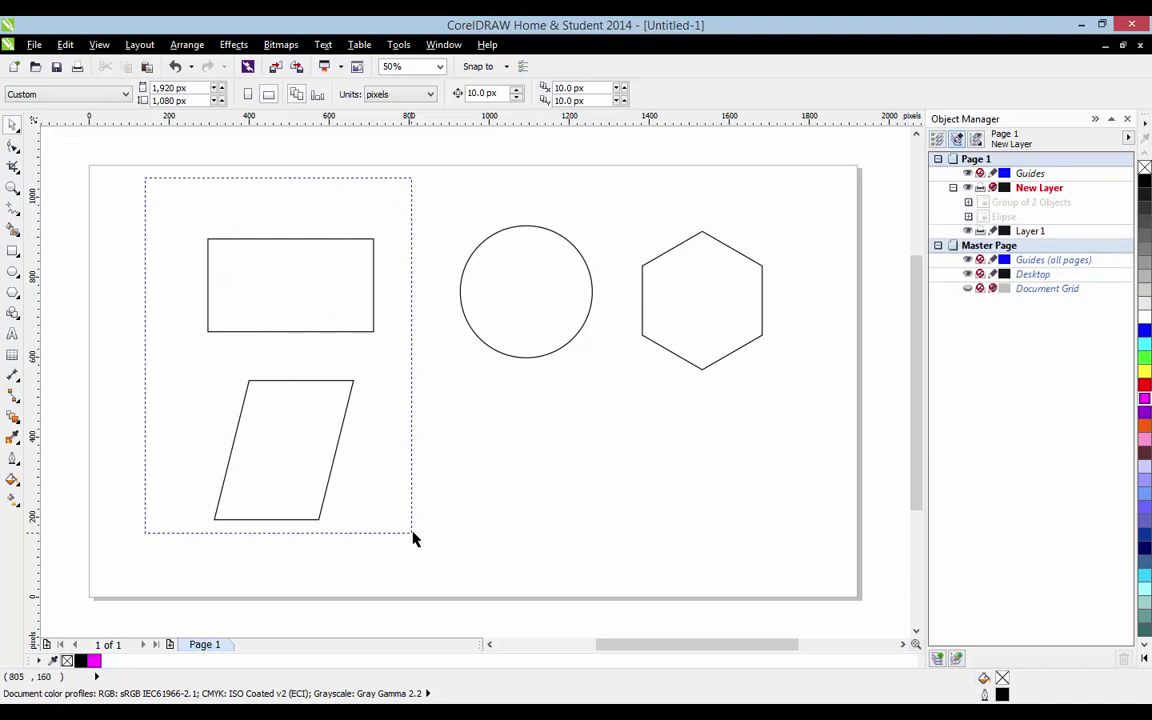
drag(113, 177, 489, 560)
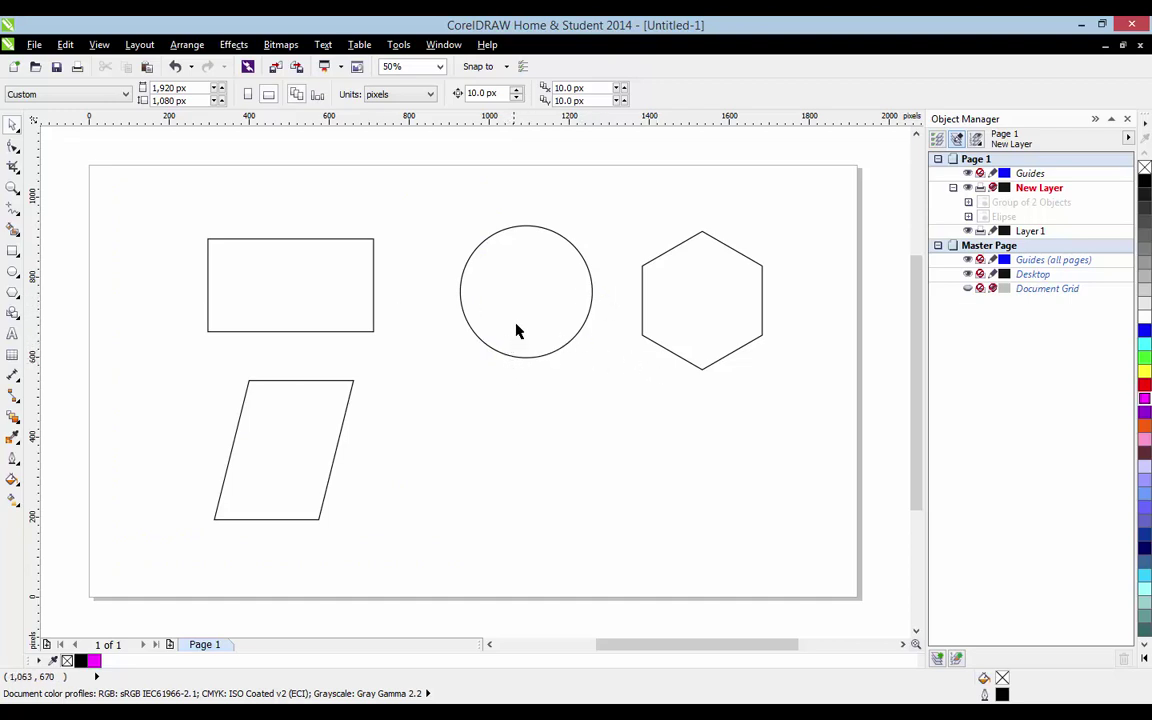
Unlock New Layer and drag the Elipse group slightly down
click(993, 188)
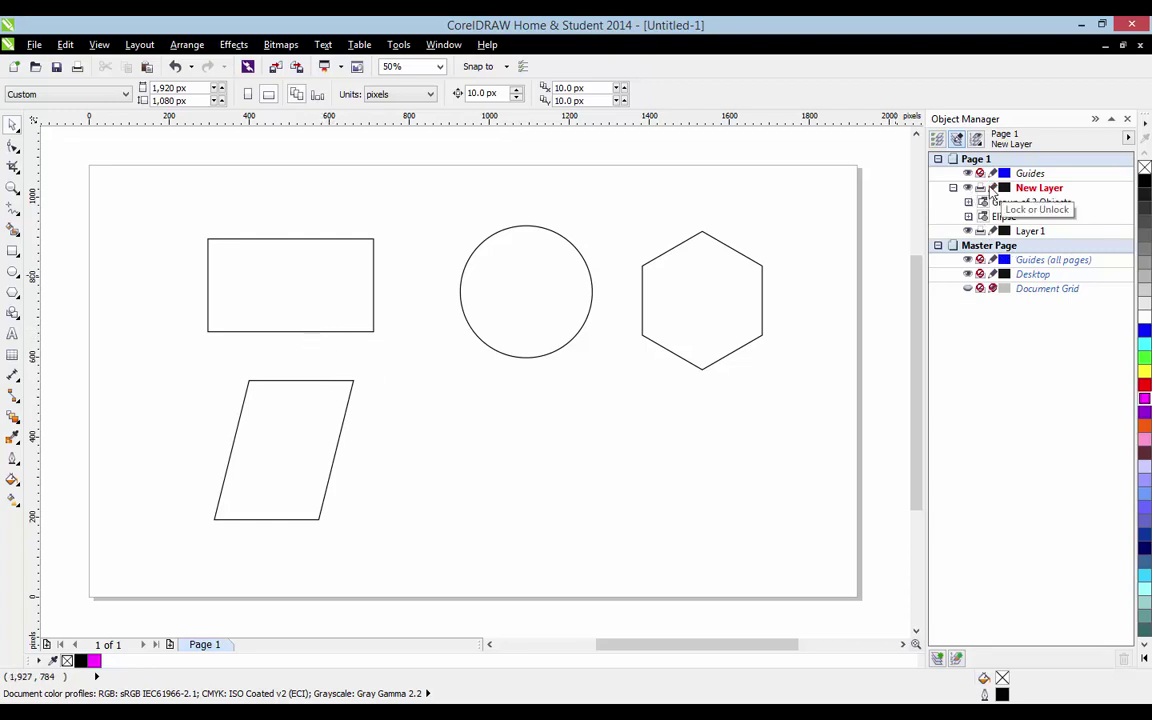
drag(584, 322, 608, 303)
click(589, 476)
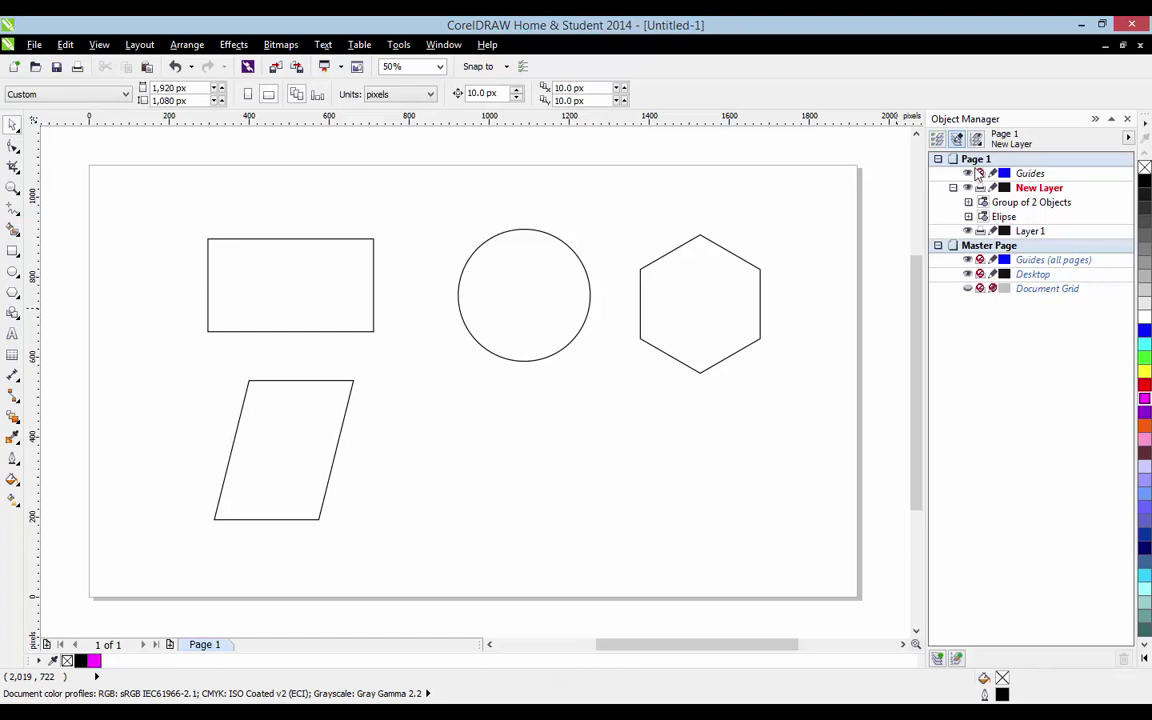
Make Guides active, select the rectangle group, return to New Layer, and collapse Page 1
click(1036, 174)
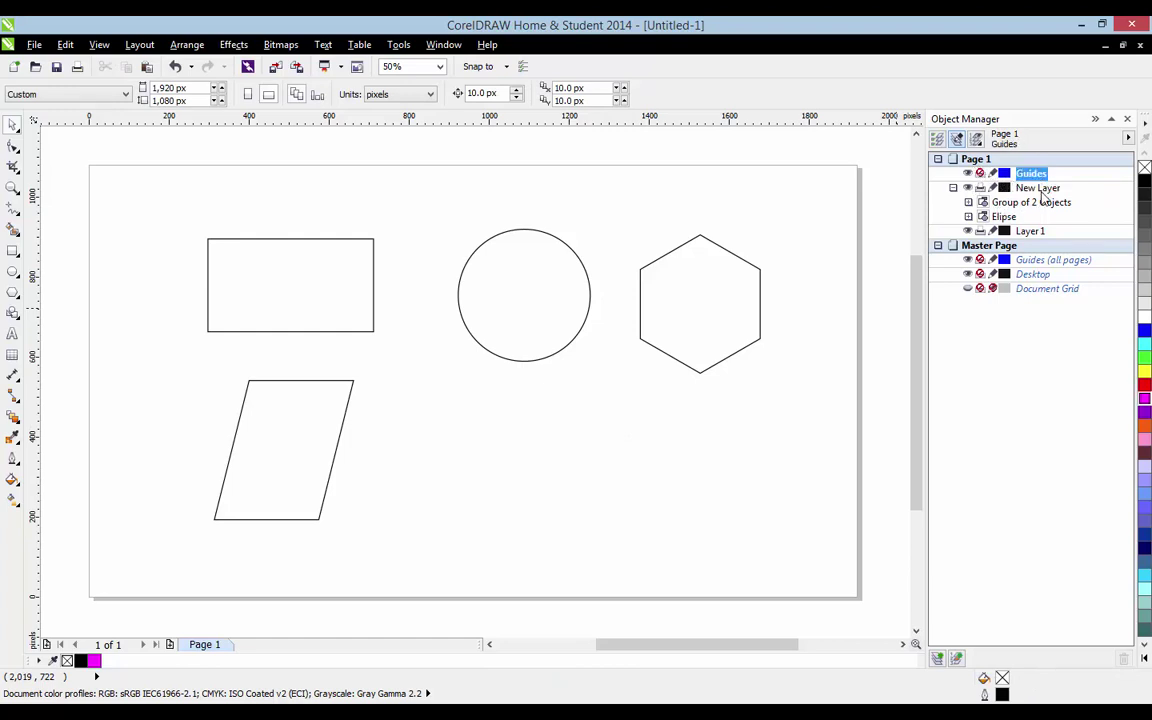
click(1040, 202)
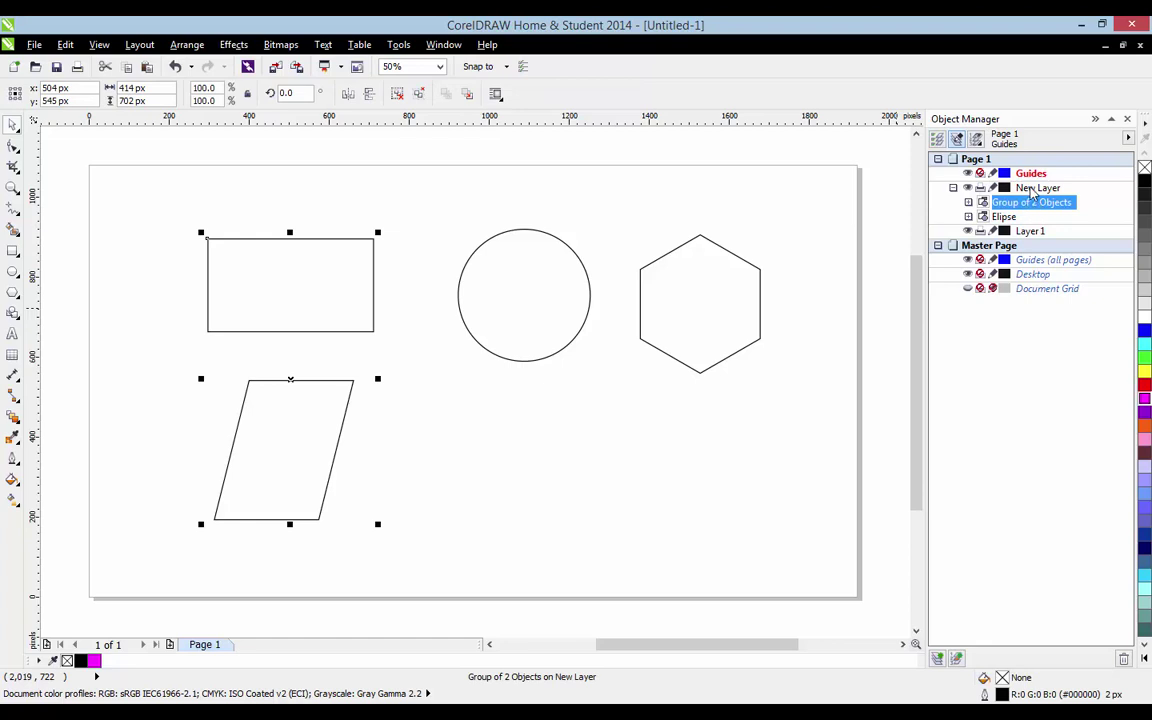
click(1036, 188)
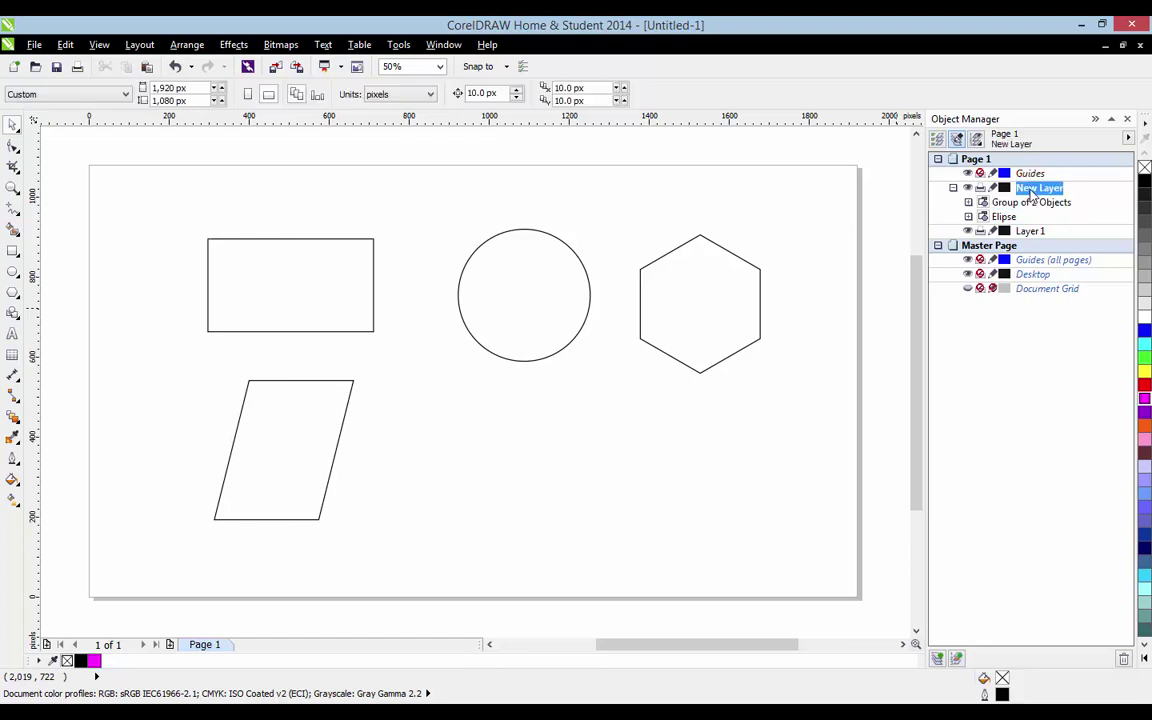
click(938, 160)
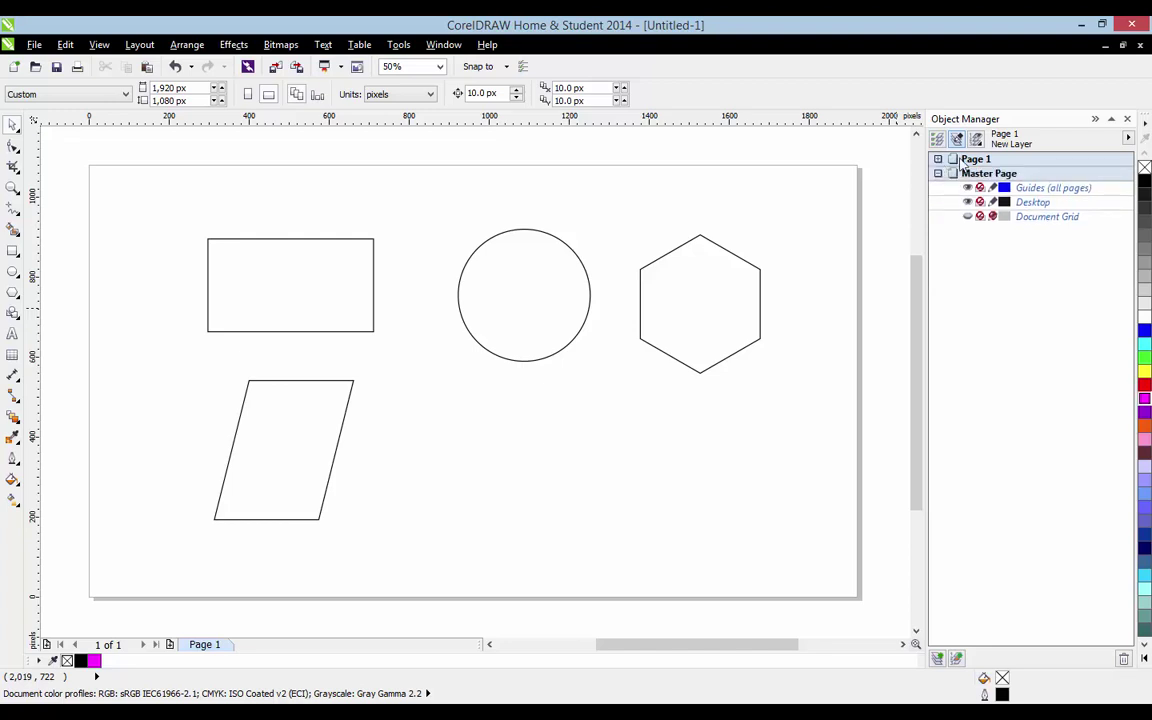
Re-expand Page 1's layer tree and add an empty Page 2 to the document
click(939, 162)
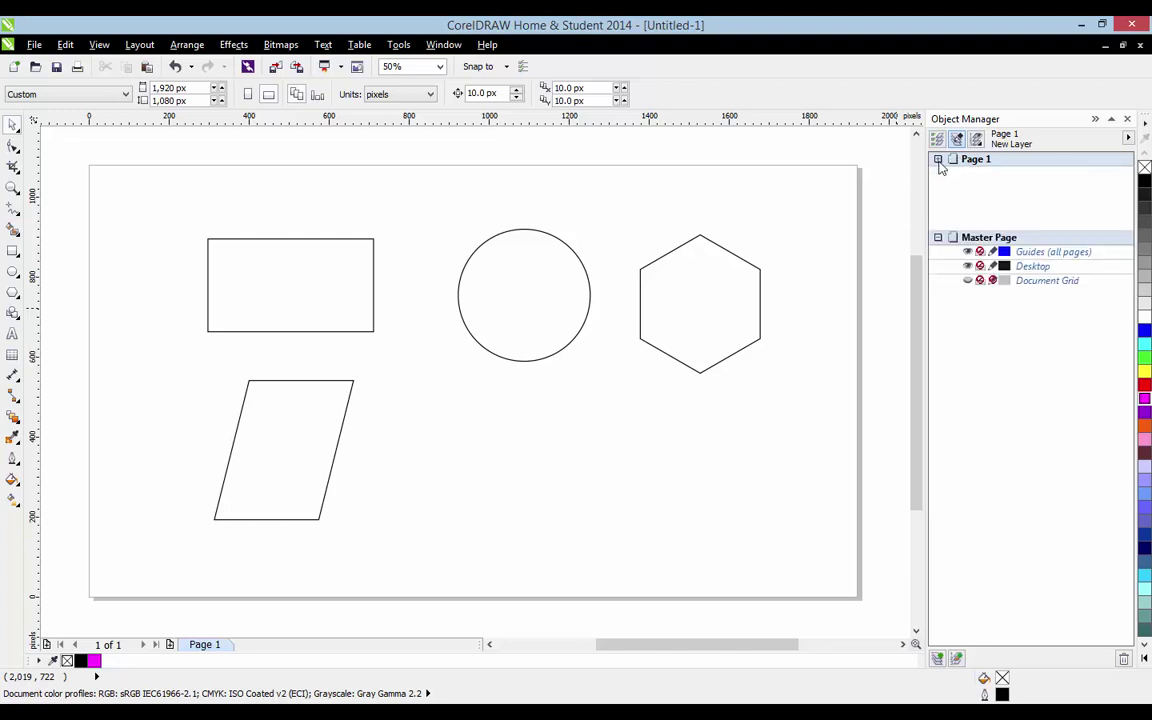
click(170, 646)
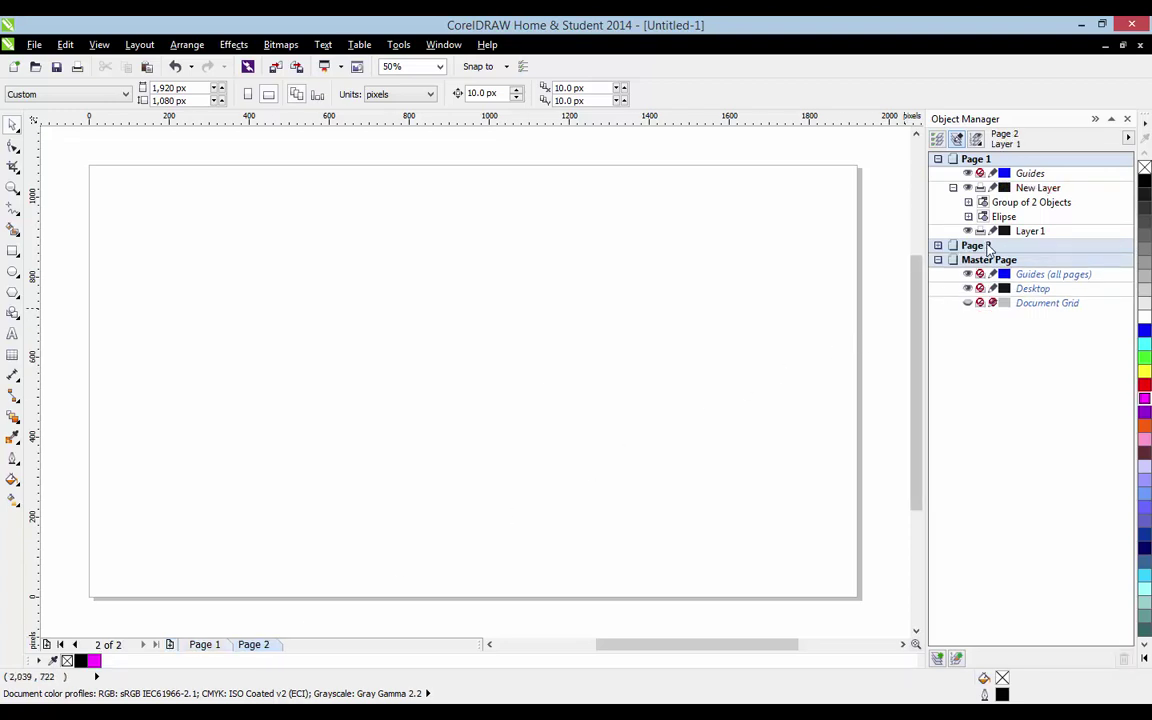